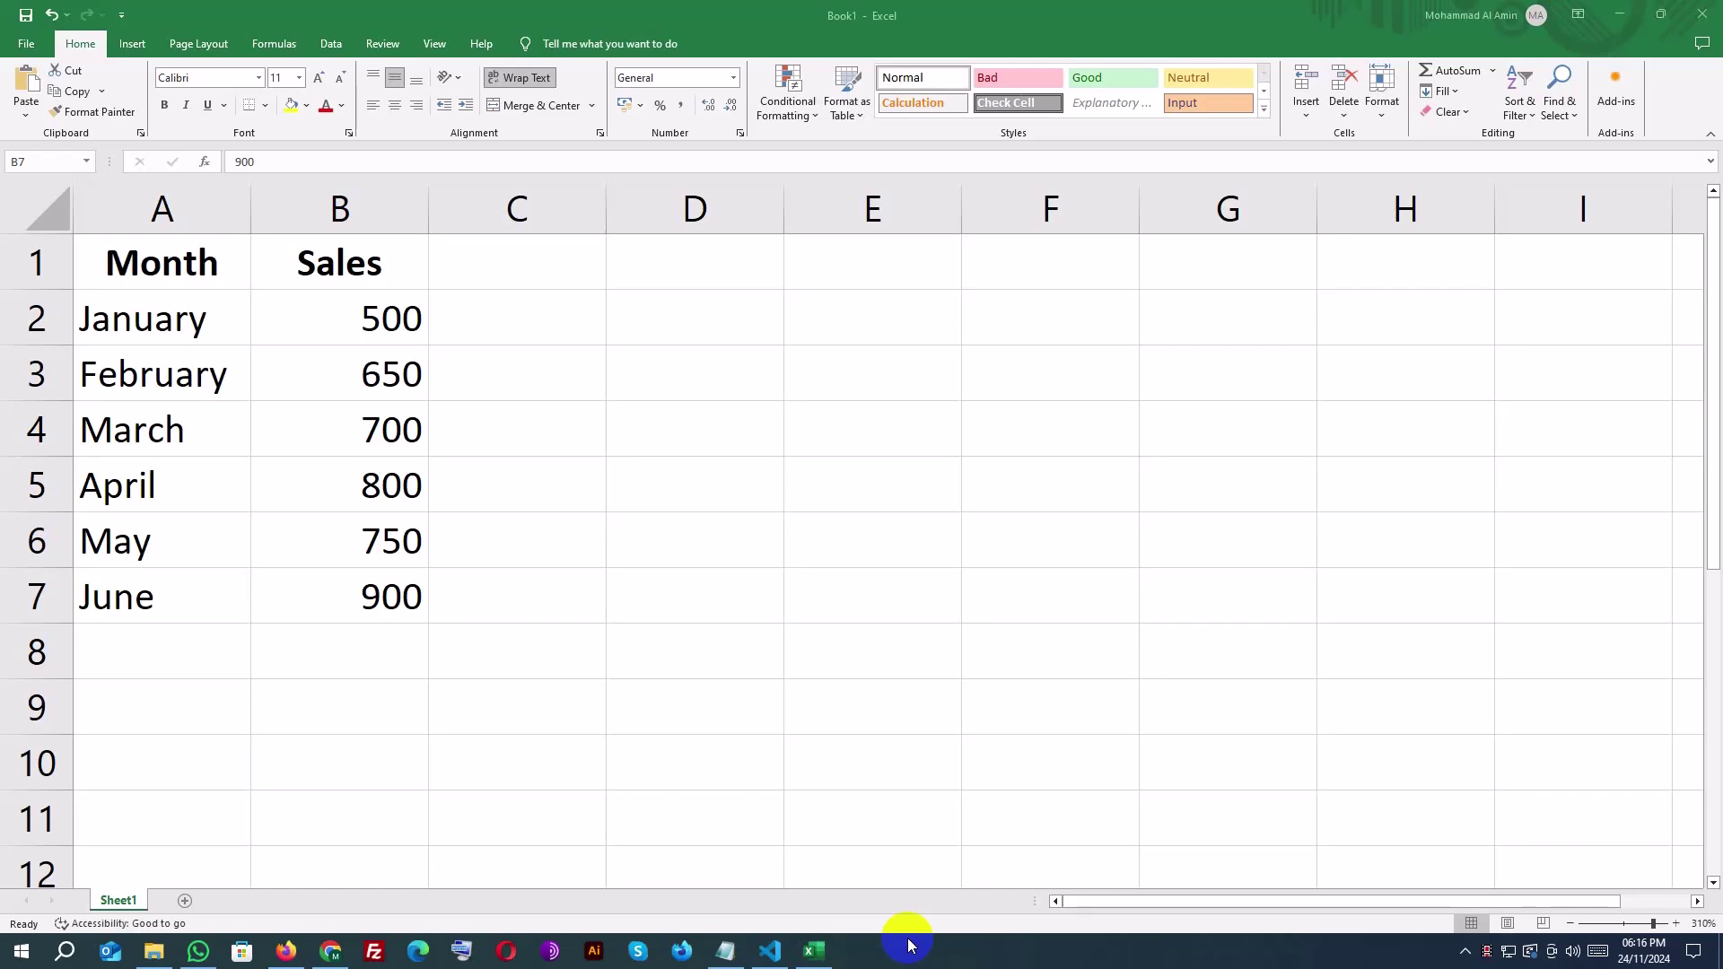
Select the Month and Sales range A1:B7 and show the column or bar chart types.
{"action": "left_click", "coordinate": [117, 255]}
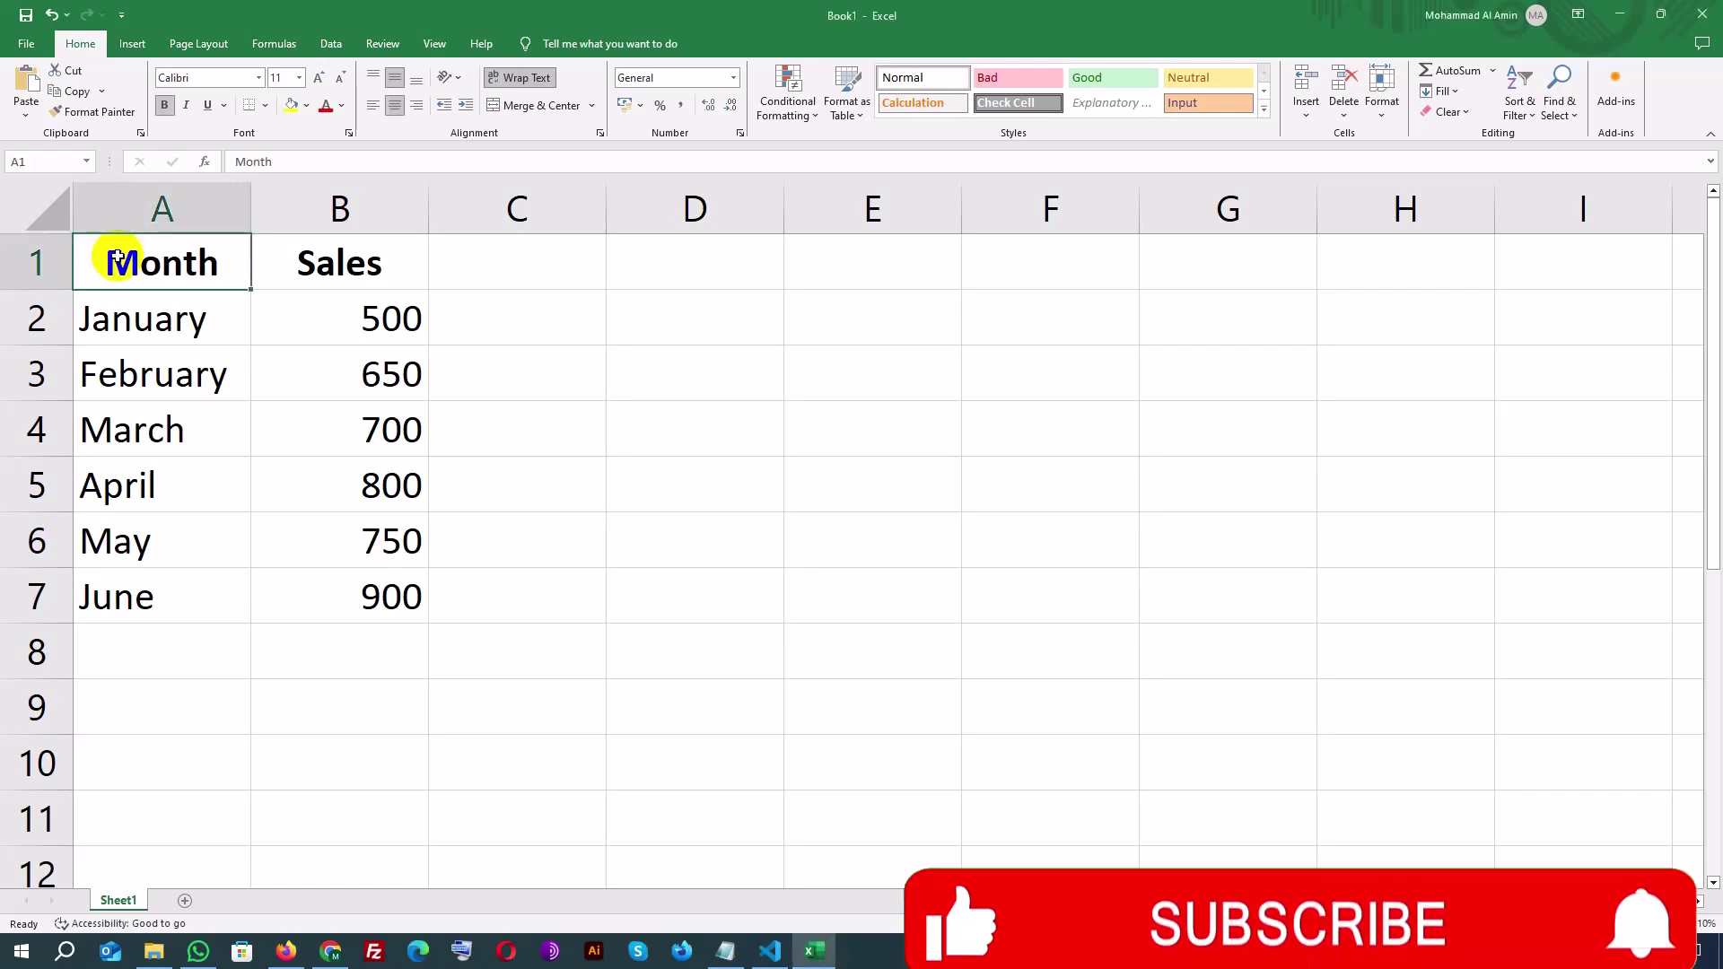
{"action": "left_click", "coordinate": [337, 592], "text": "shift"}
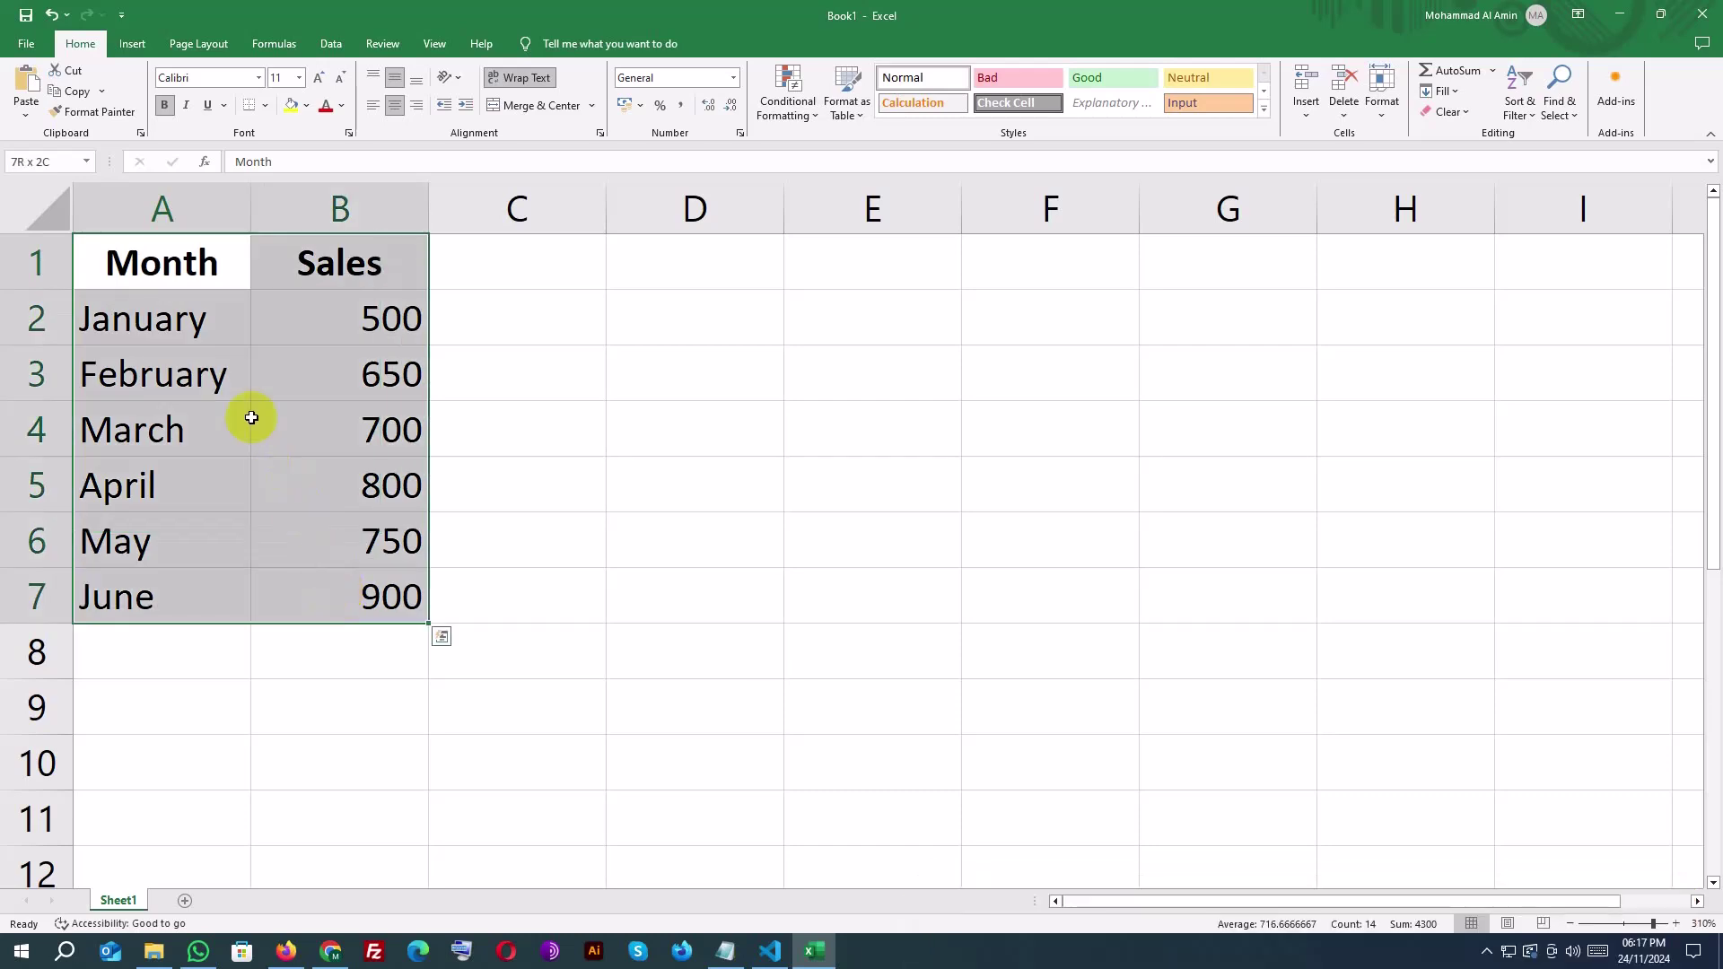
{"action": "left_click", "coordinate": [132, 45]}
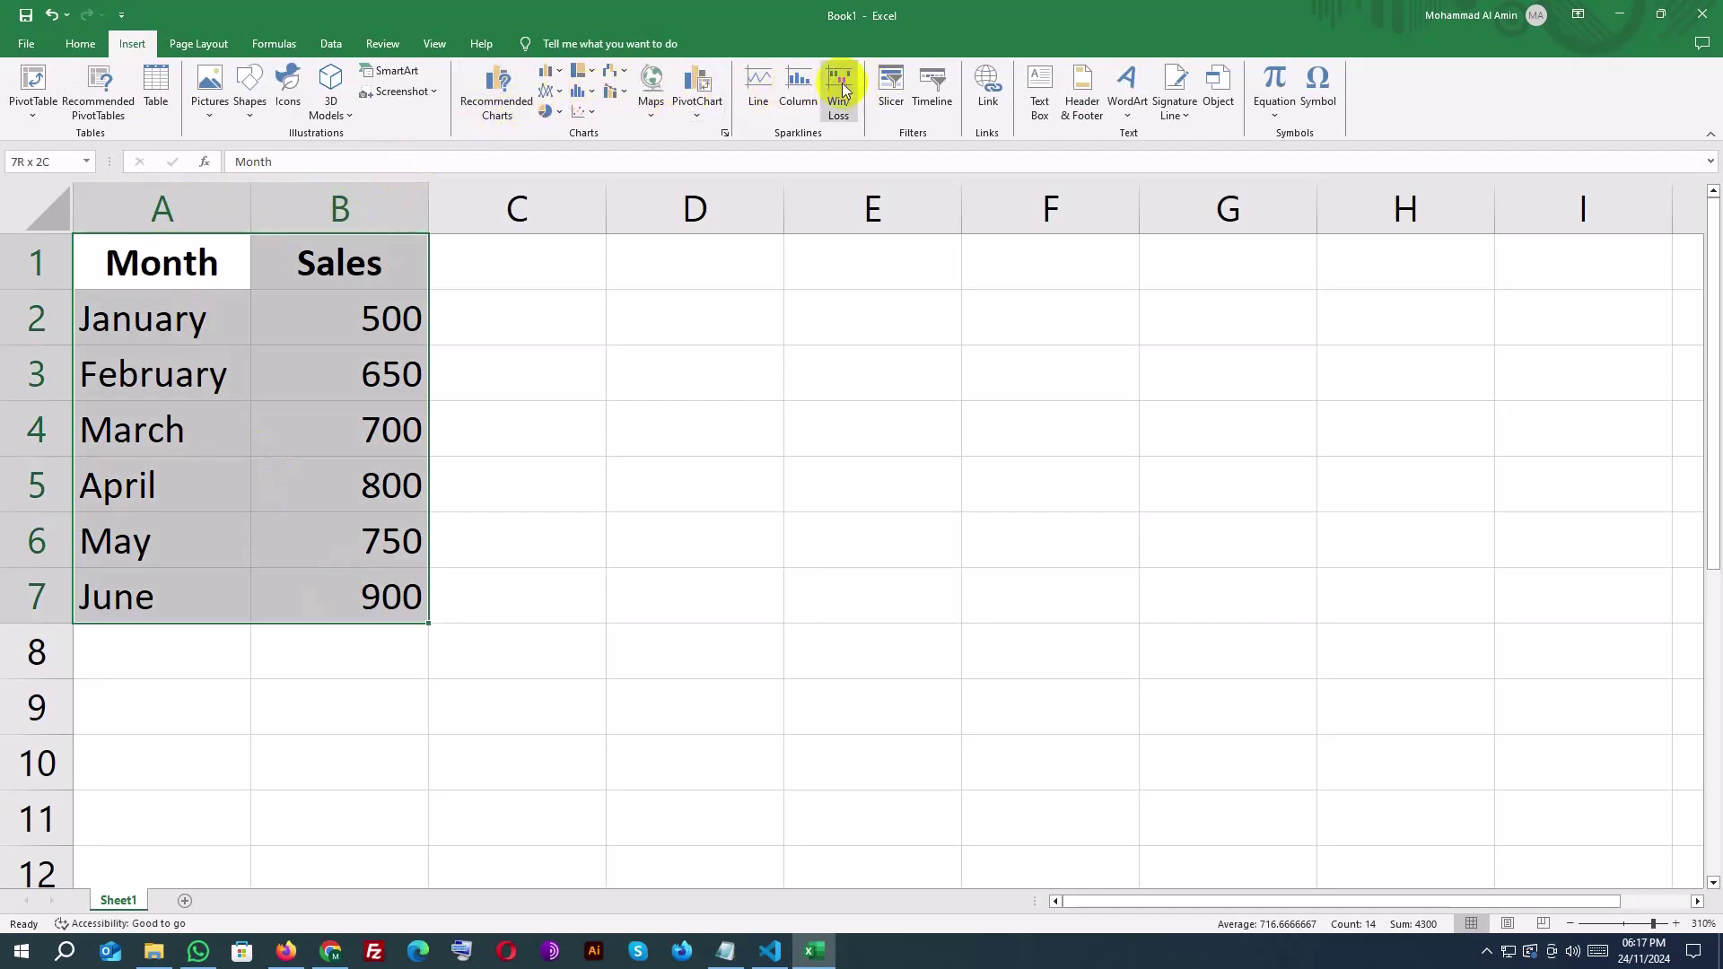
{"action": "left_click", "coordinate": [549, 77]}
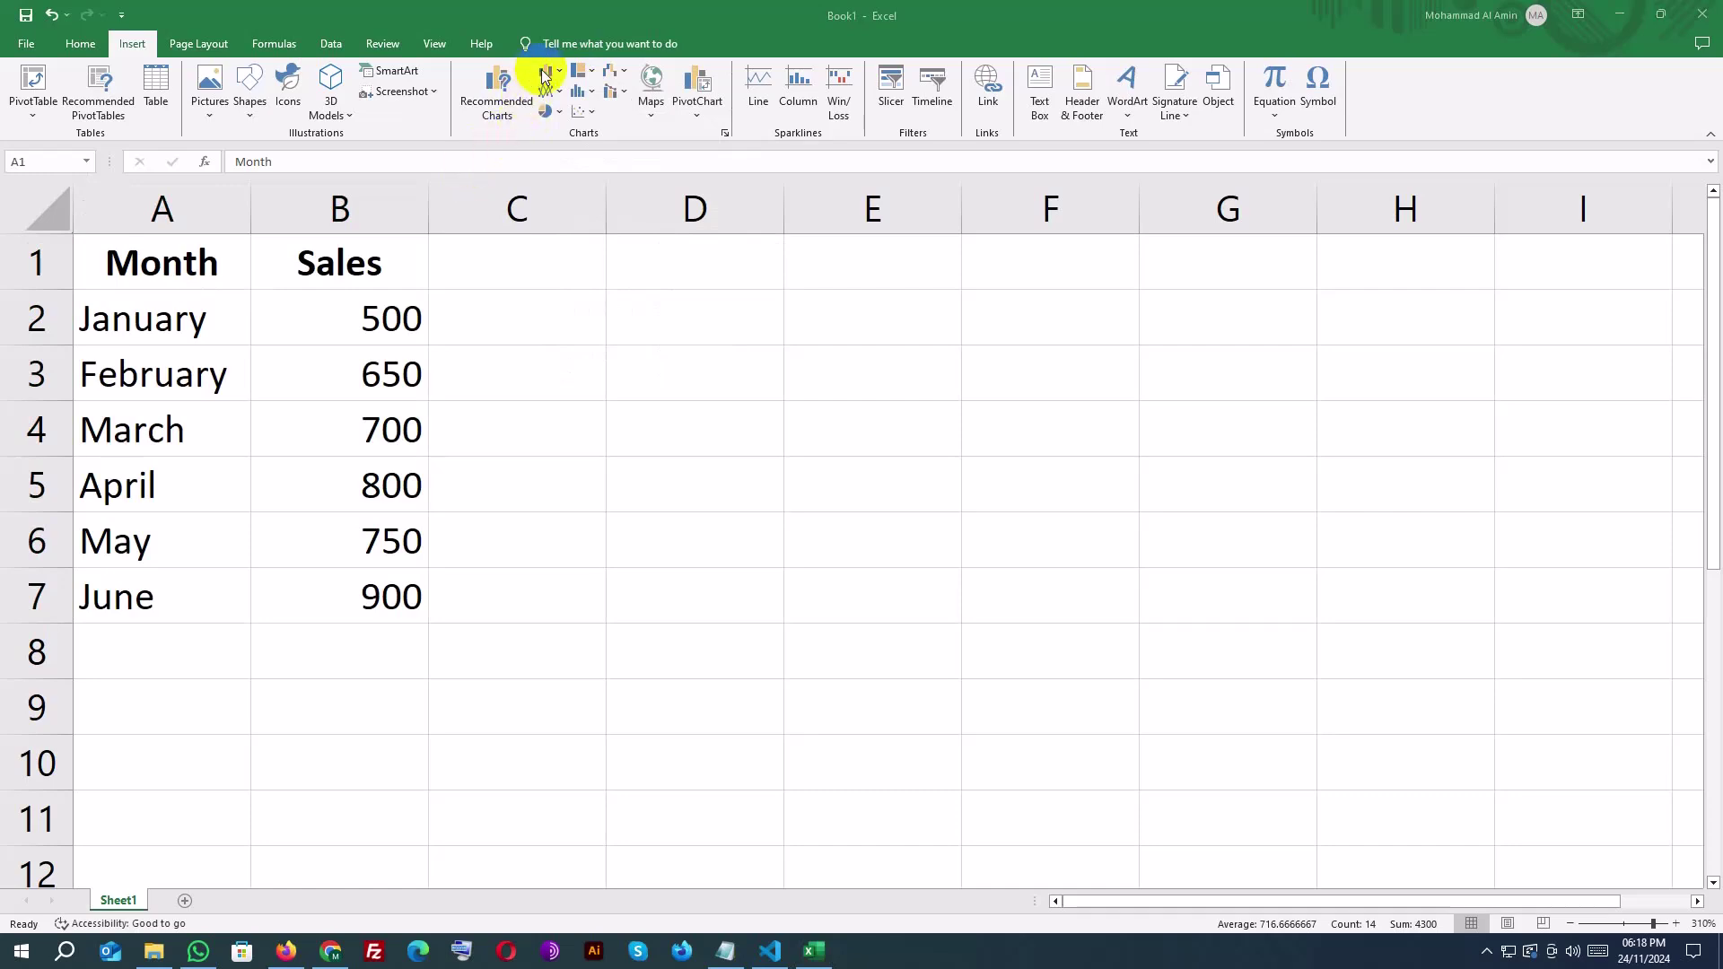
{"action": "key", "text": "ctrl+a"}
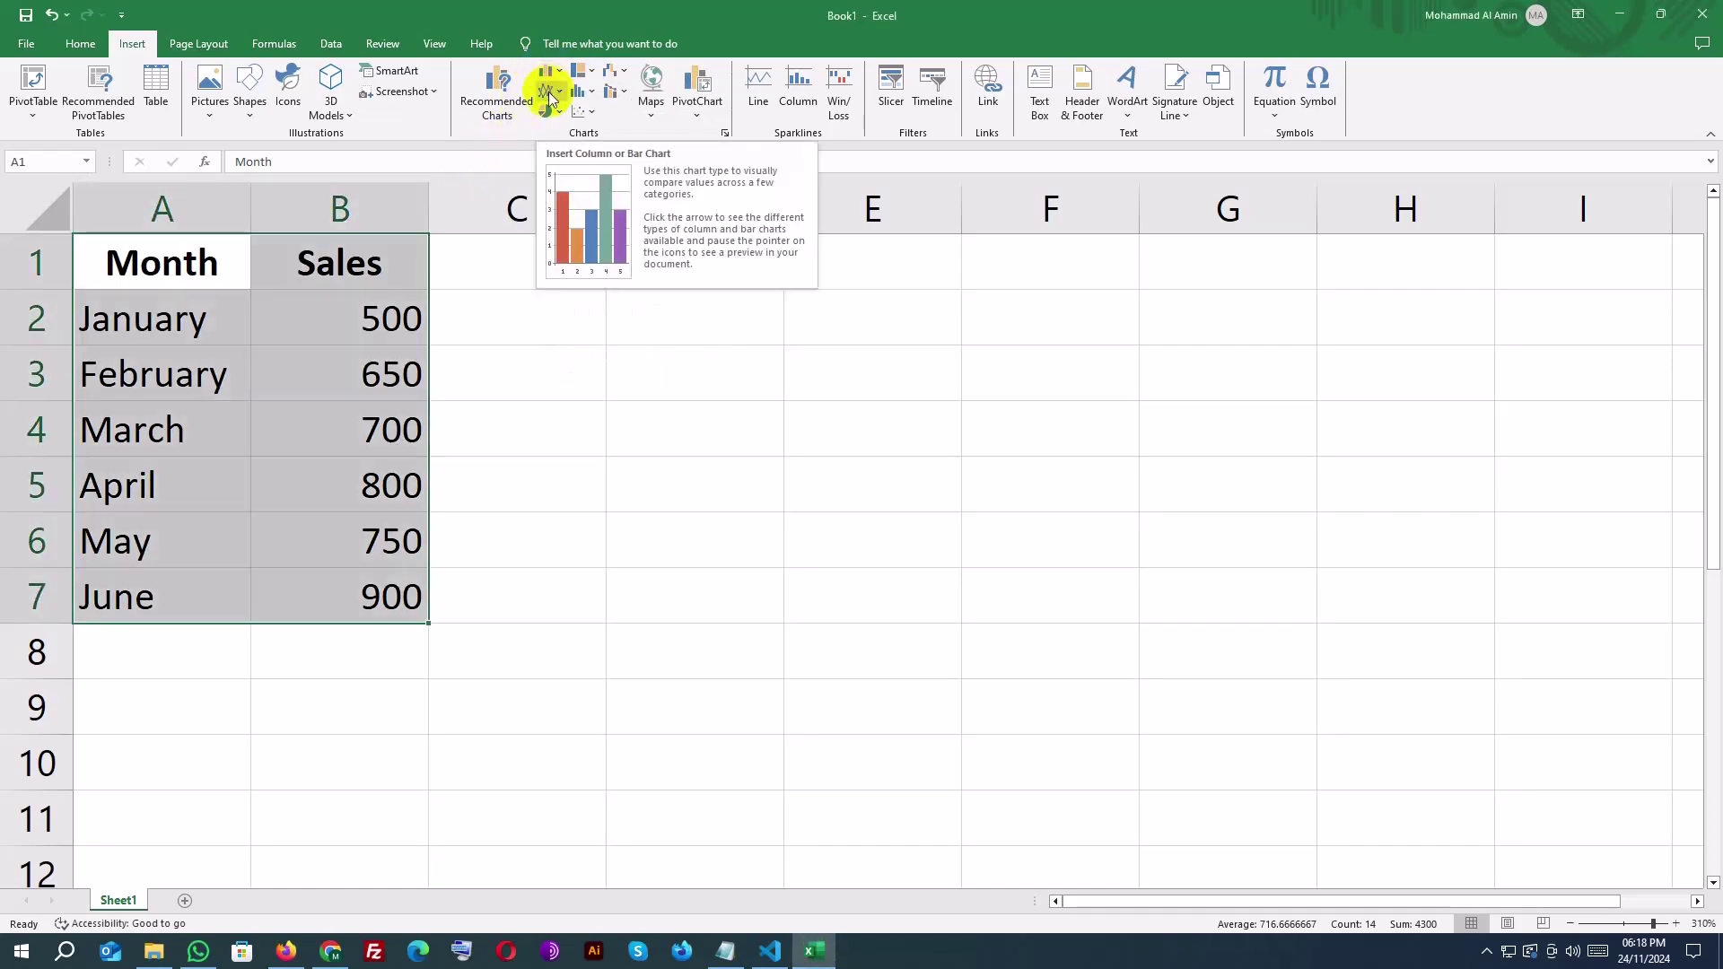
Insert a 2-D clustered column chart of the January–June sales figures.
{"action": "left_click", "coordinate": [549, 77]}
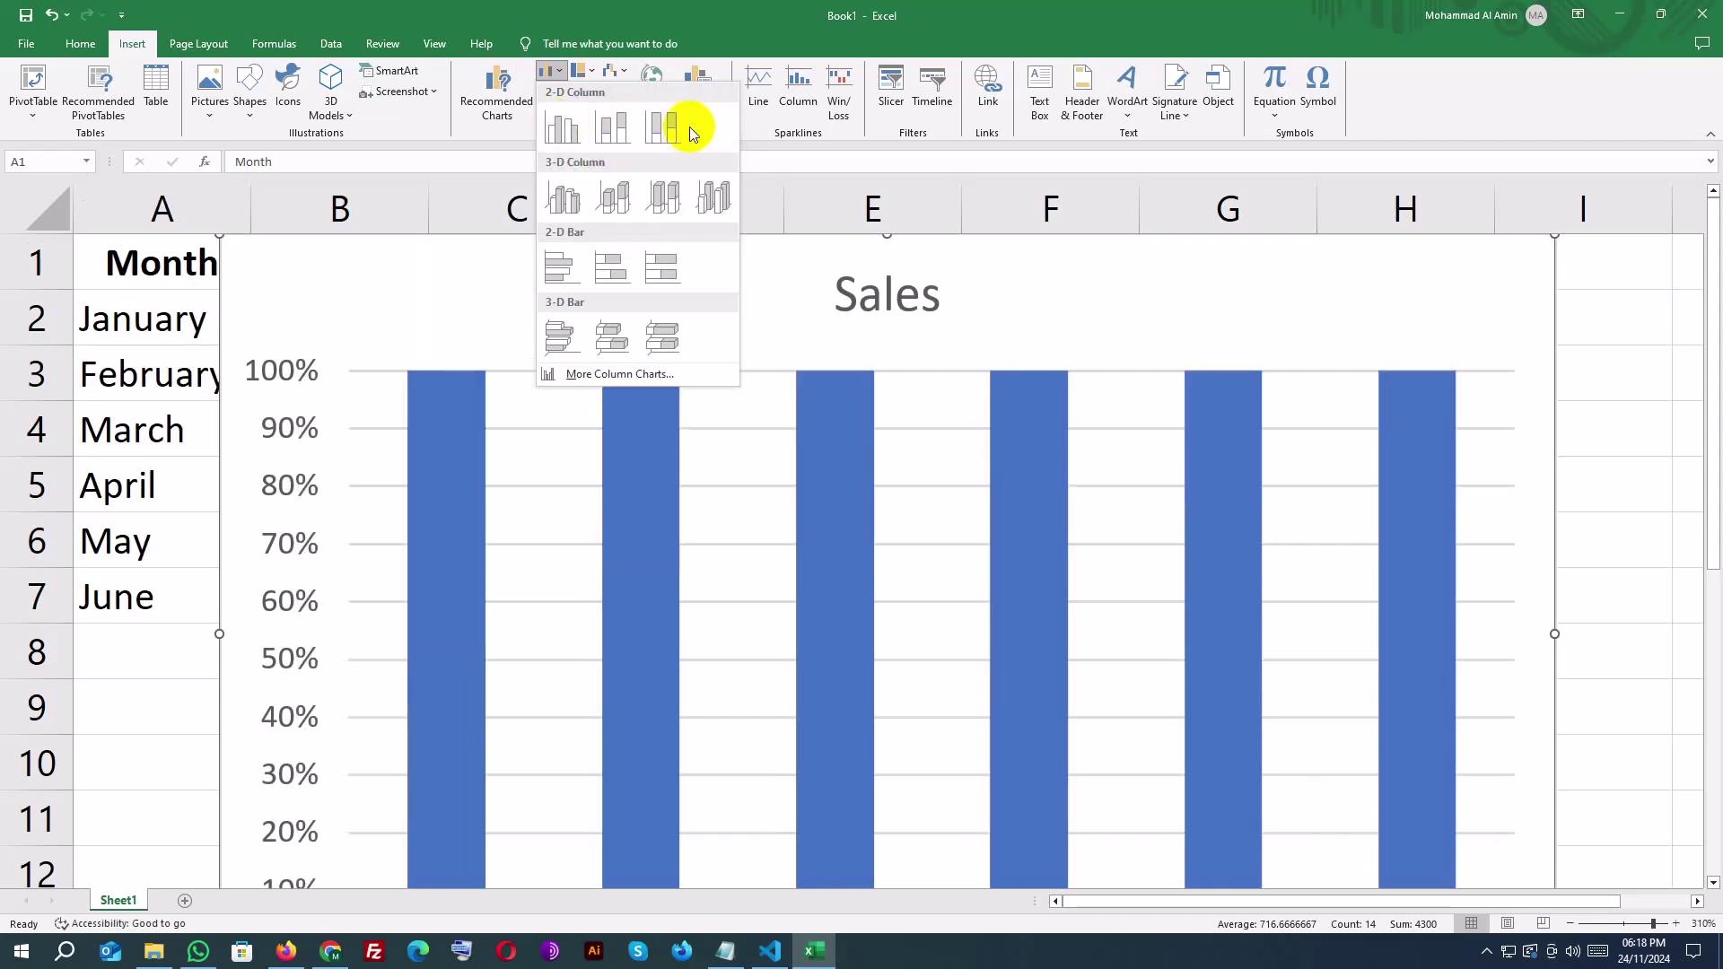
{"action": "left_click", "coordinate": [617, 124]}
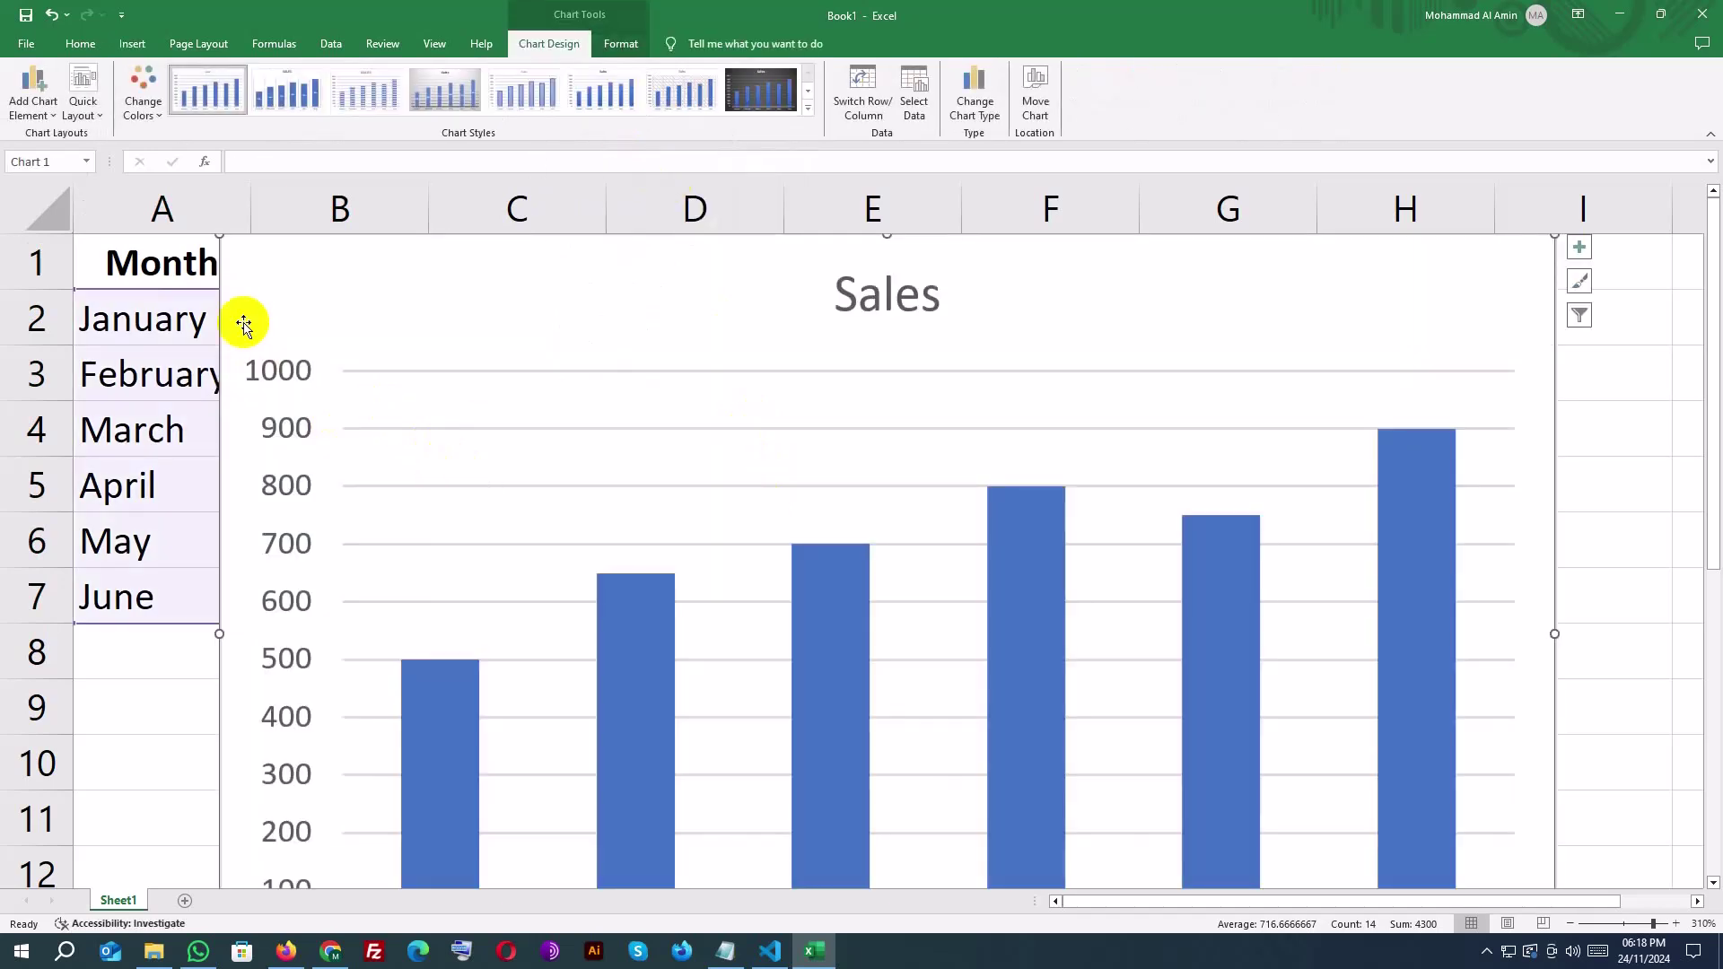
Resize and drag the Sales column chart so it sits beside the table at roughly C1:G9.
{"action": "left_click_drag", "start_coordinate": [219, 236], "coordinate": [434, 364]}
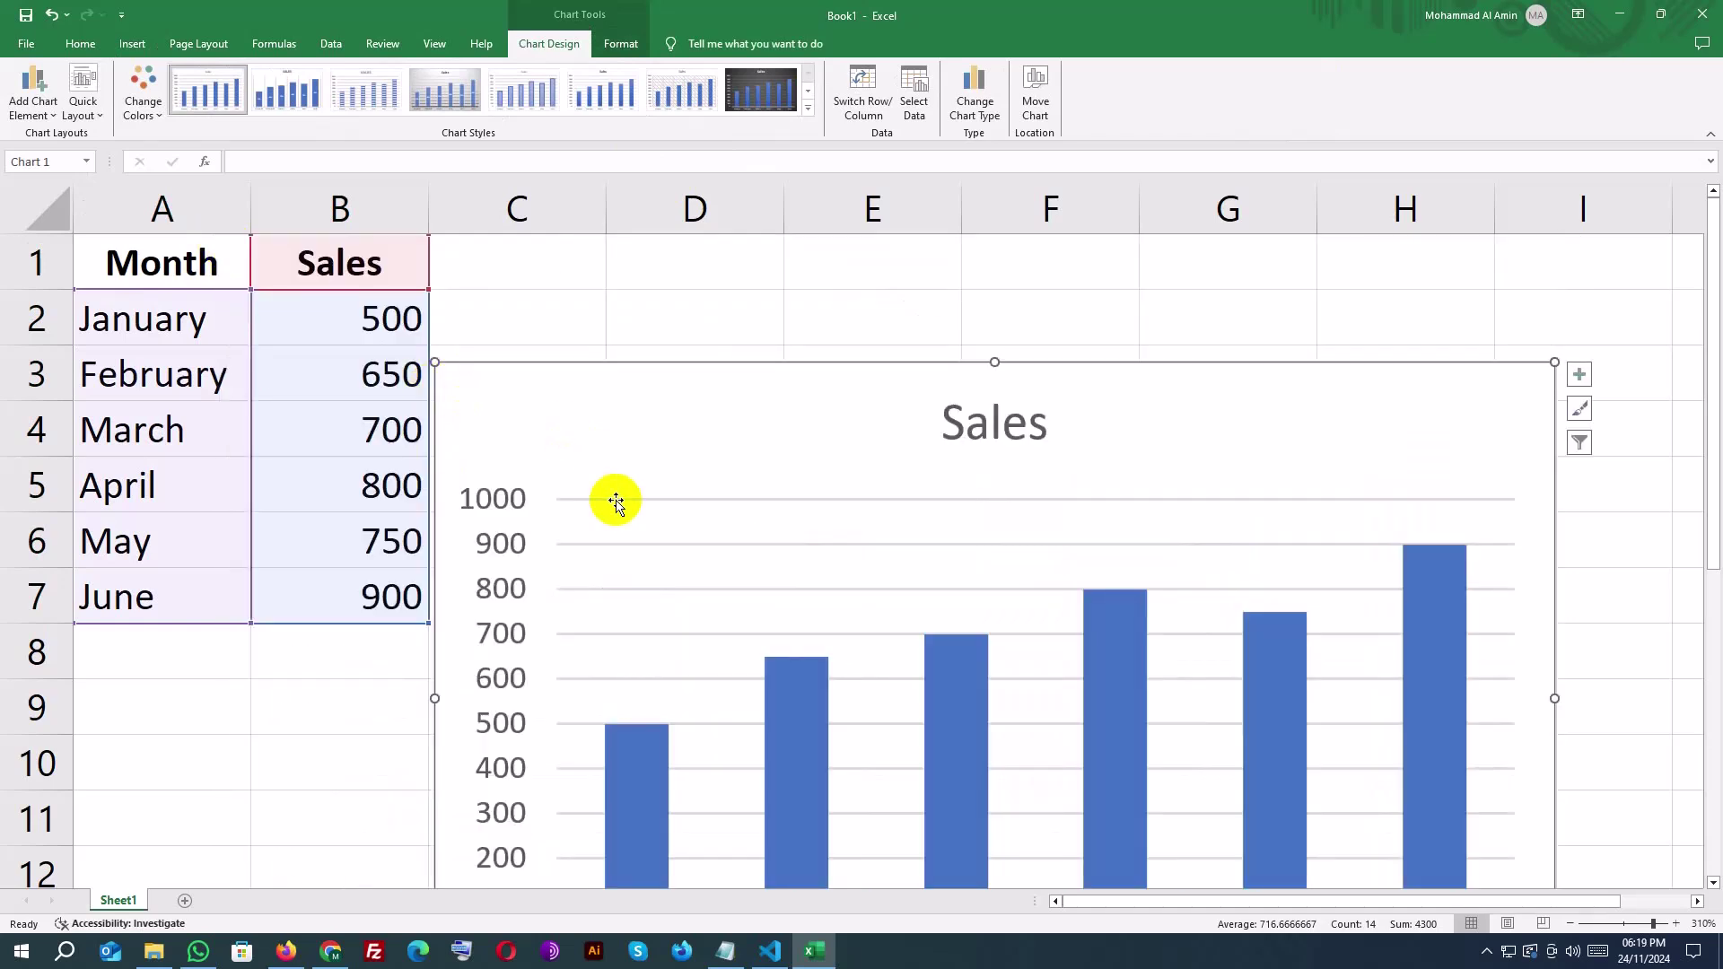
{"action": "left_click", "coordinate": [669, 503]}
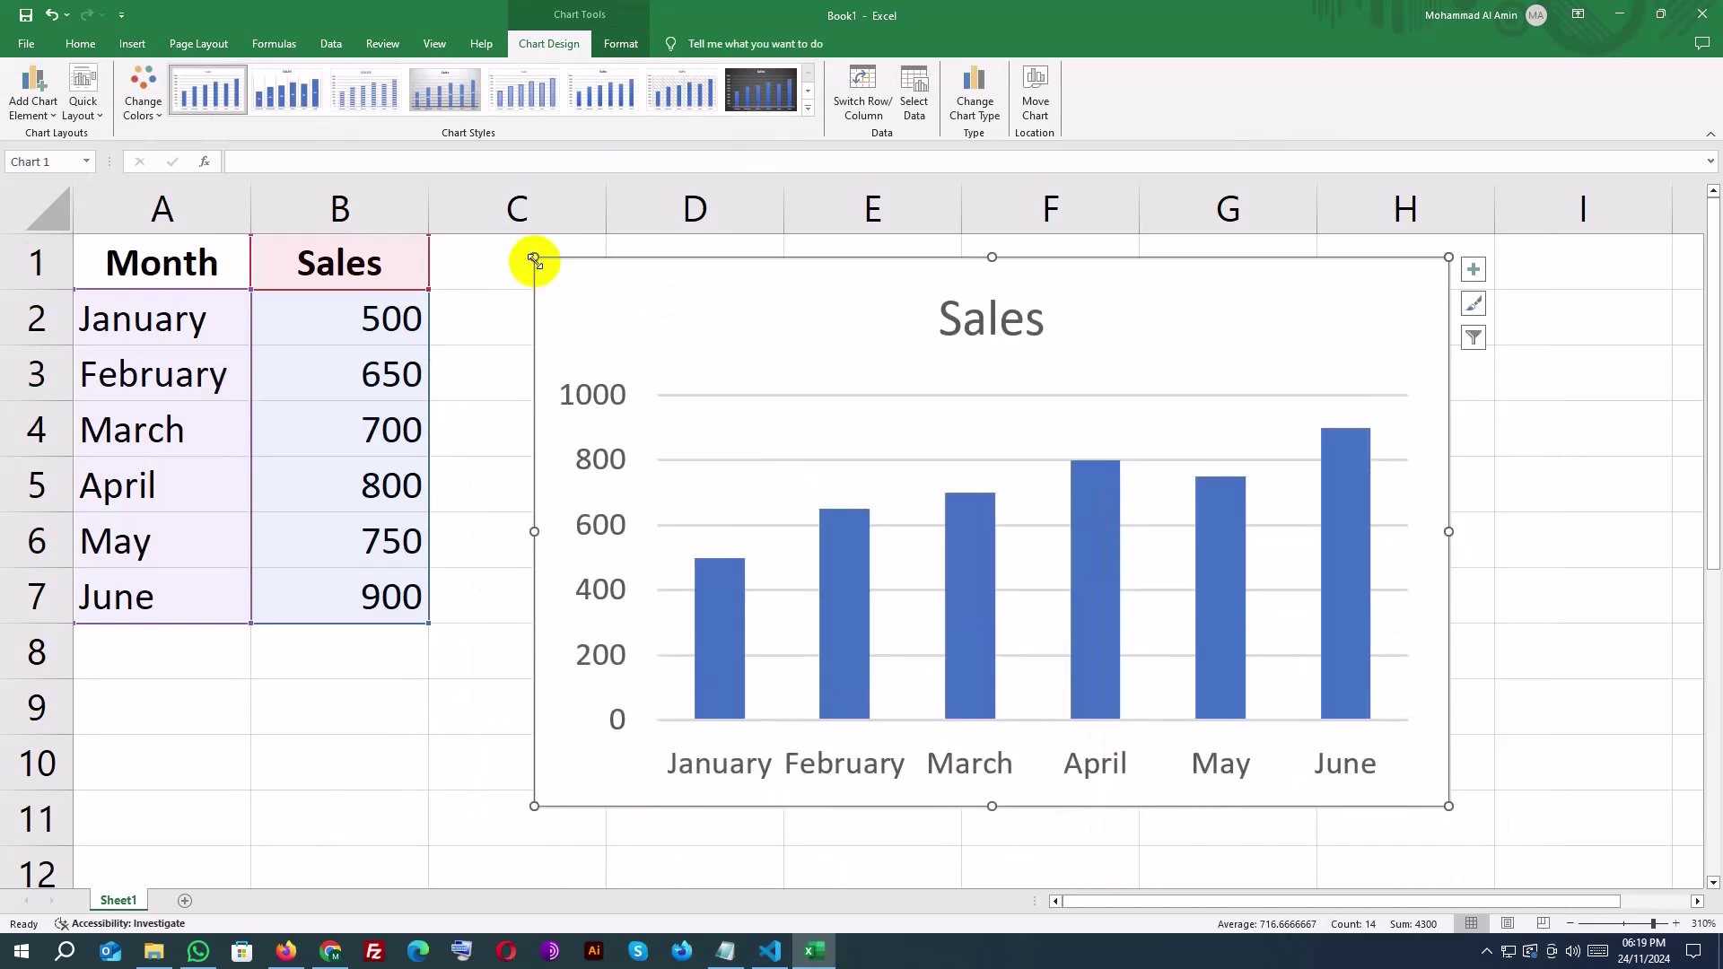
{"action": "left_click_drag", "start_coordinate": [534, 260], "coordinate": [635, 338]}
{"action": "left_click_drag", "start_coordinate": [858, 442], "coordinate": [724, 375]}
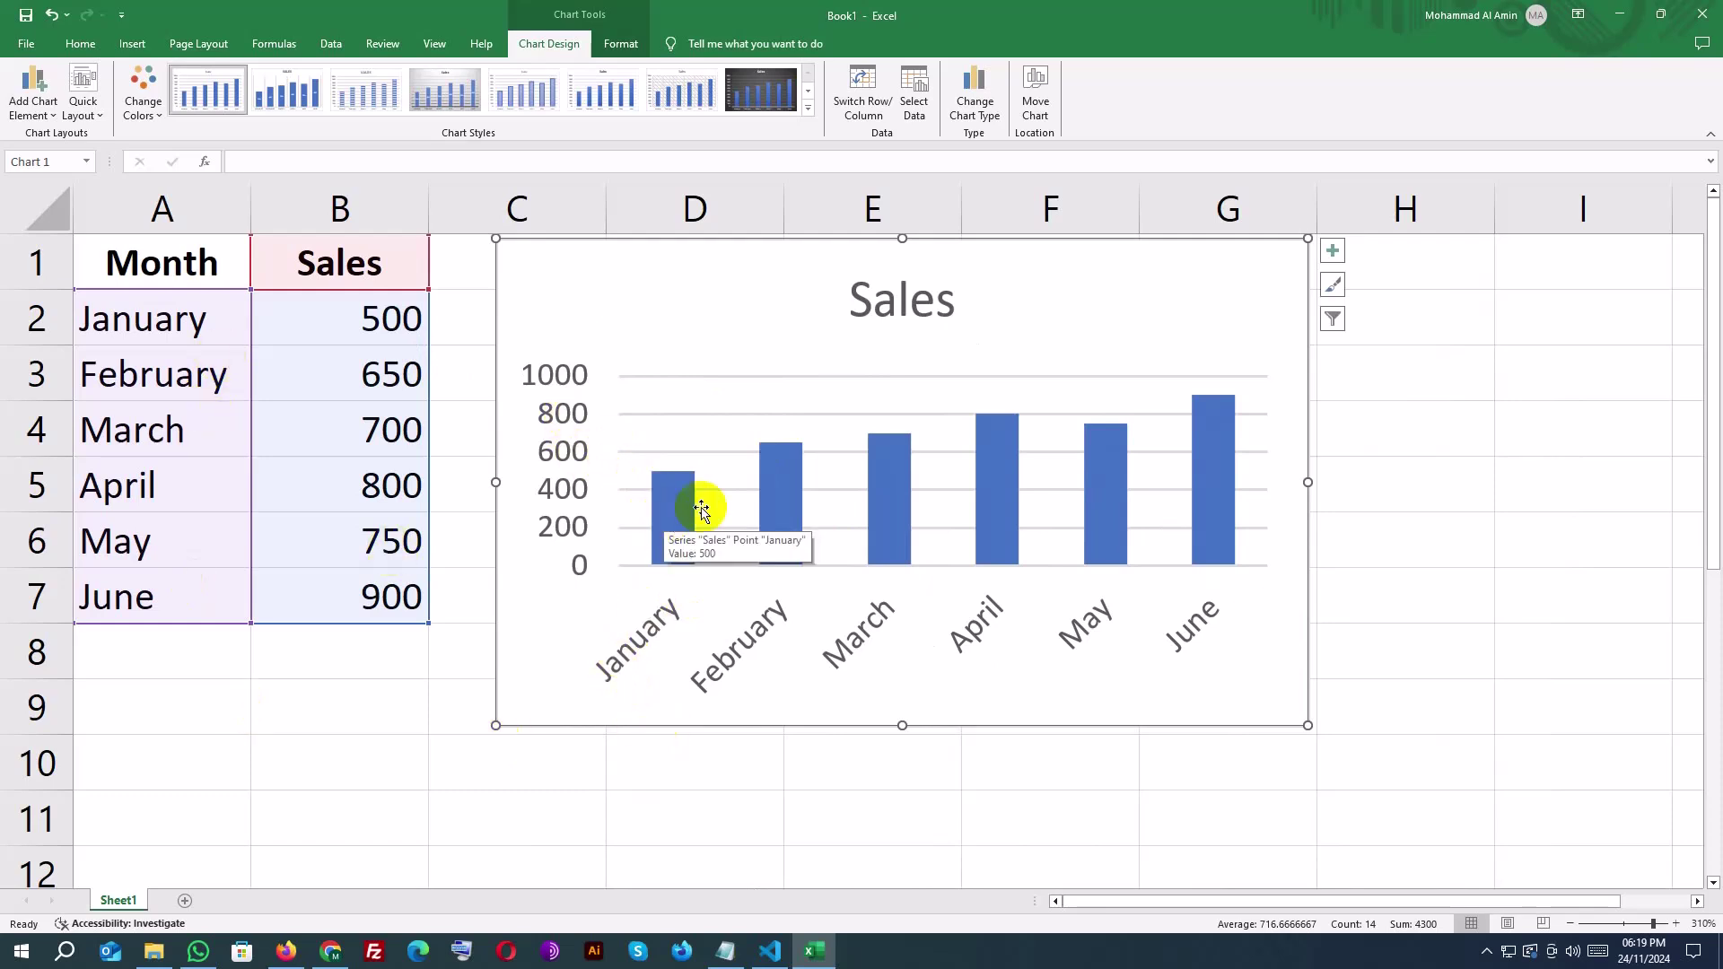
{"action": "mouse_move", "coordinate": [1009, 510]}
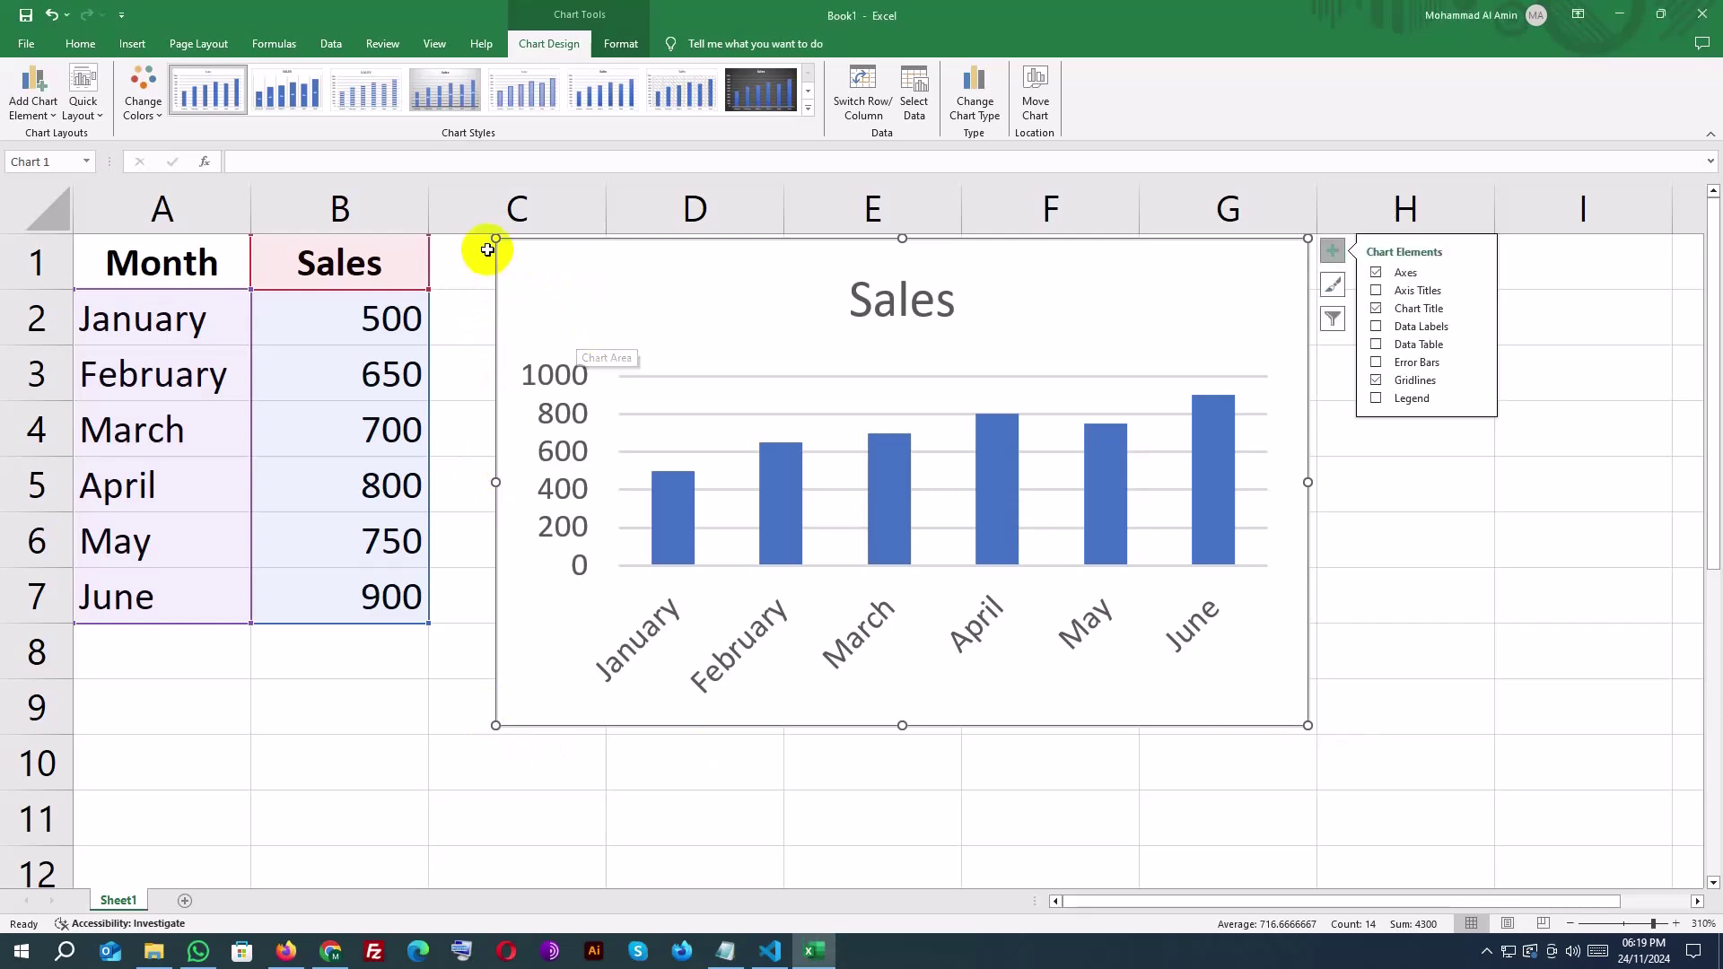
{"action": "left_click_drag", "start_coordinate": [496, 238], "coordinate": [598, 290]}
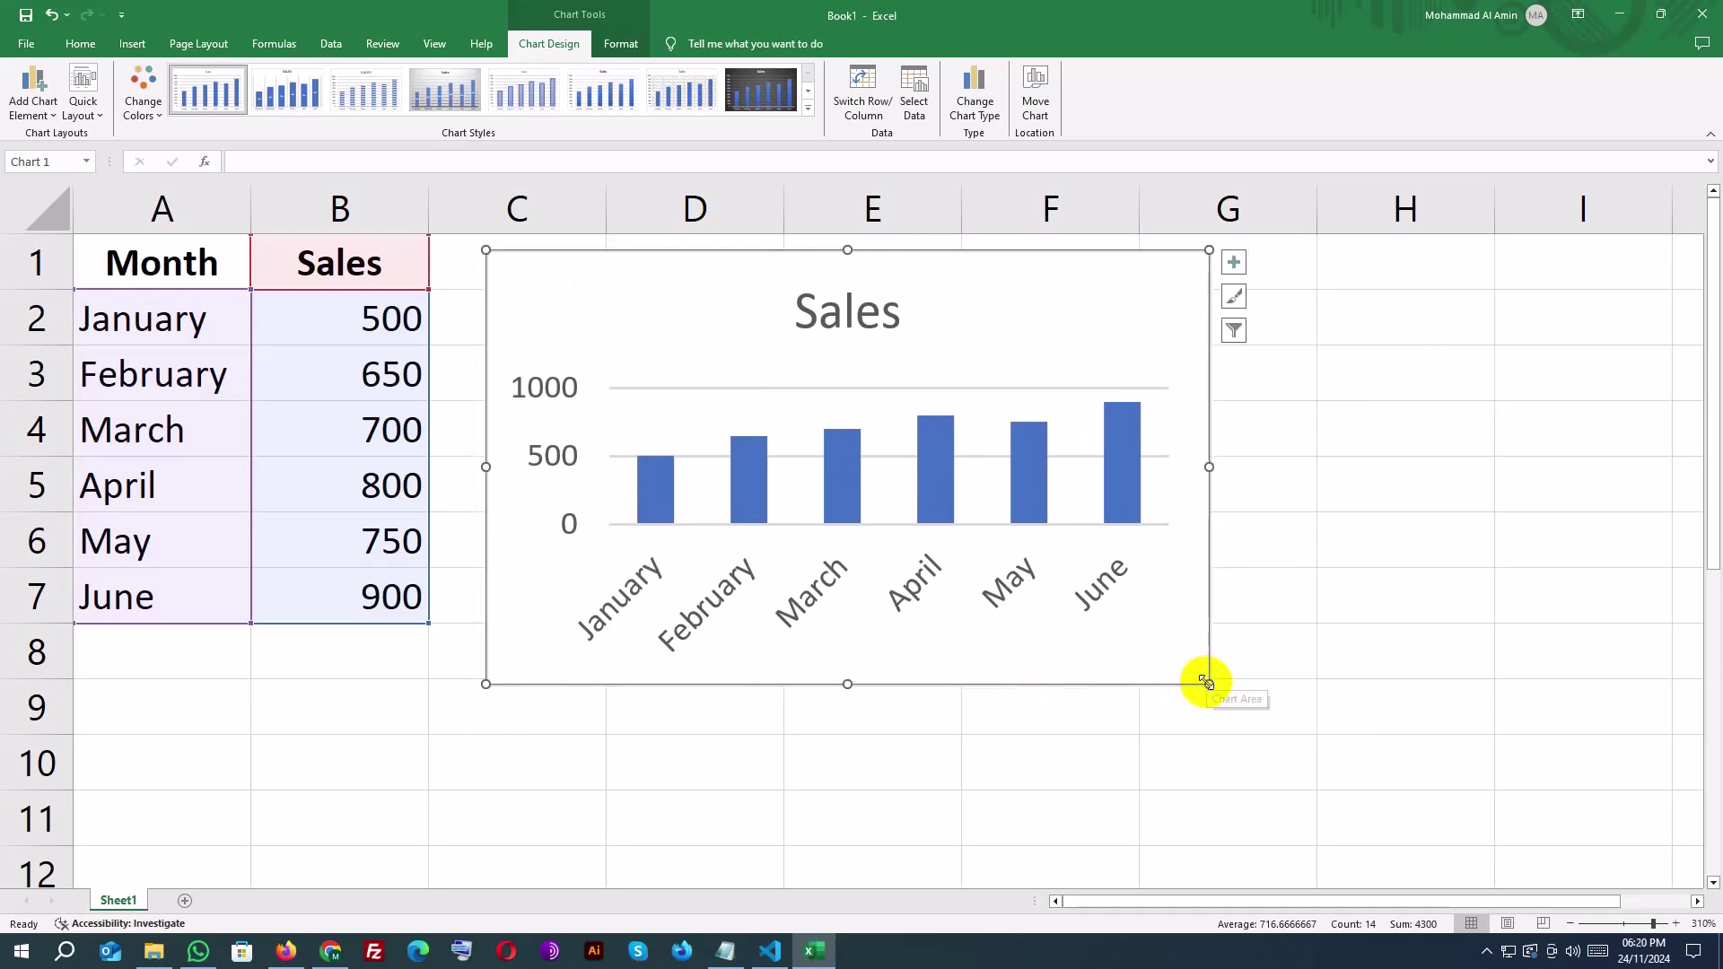
{"action": "left_click_drag", "start_coordinate": [1205, 682], "coordinate": [1267, 718]}
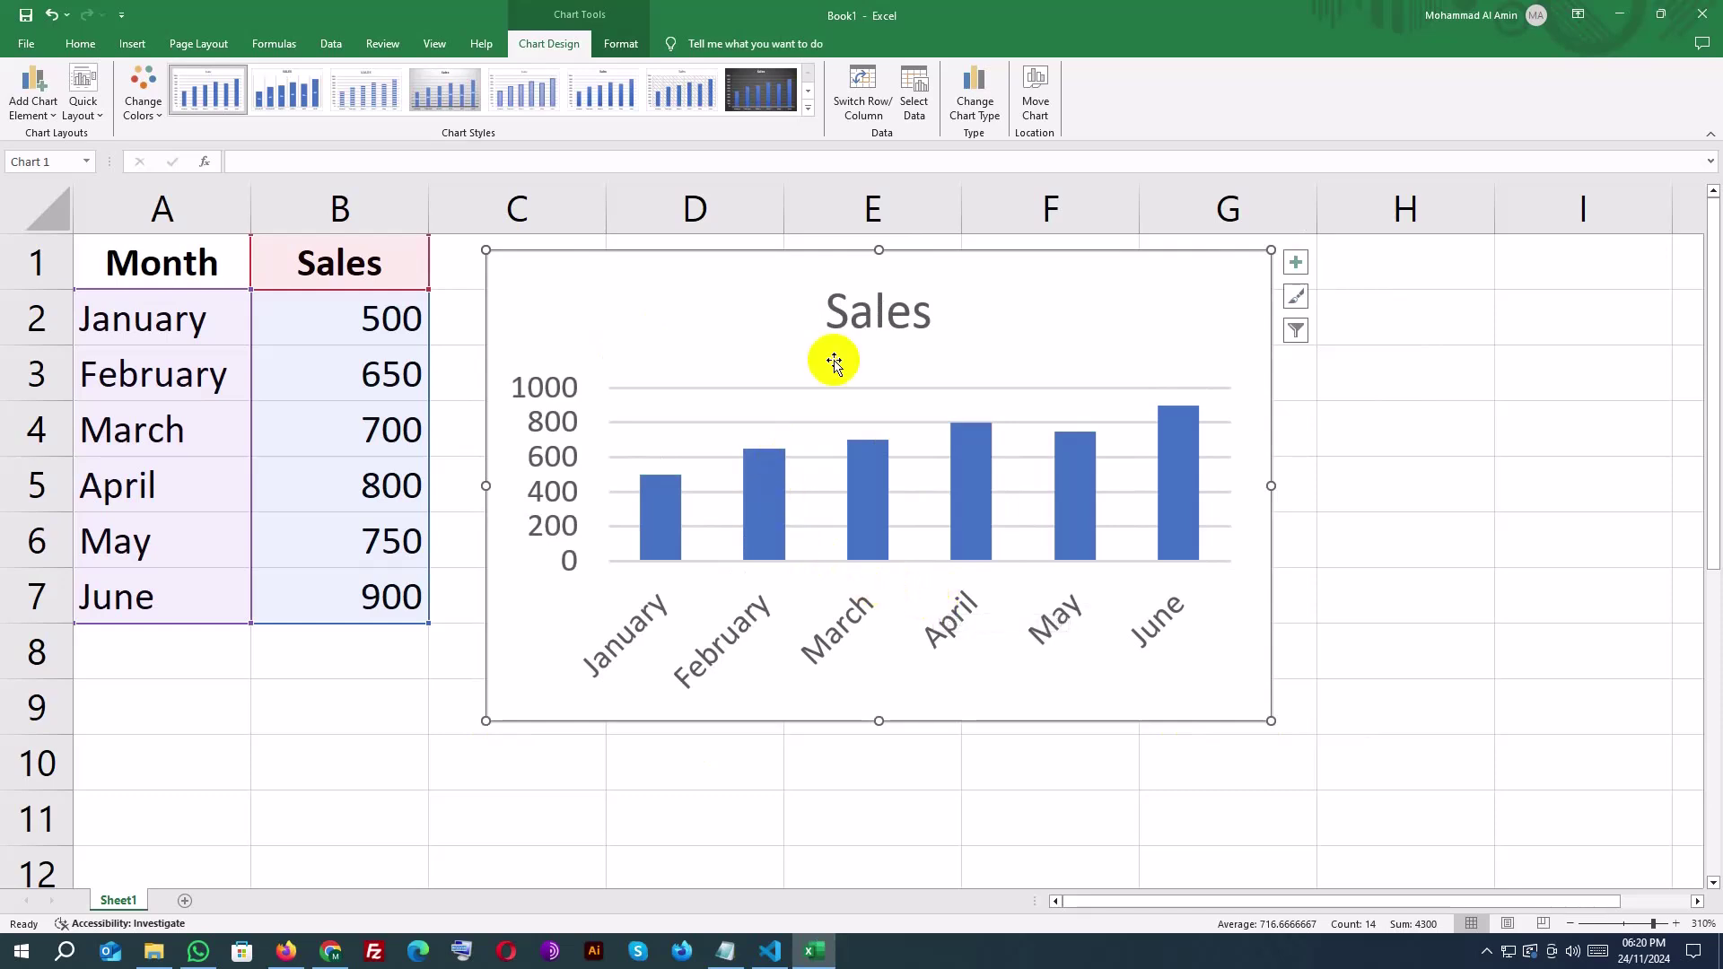
Change the column chart's title from 'Sales' to 'Monthly Sales'.
{"action": "double_click", "coordinate": [839, 309]}
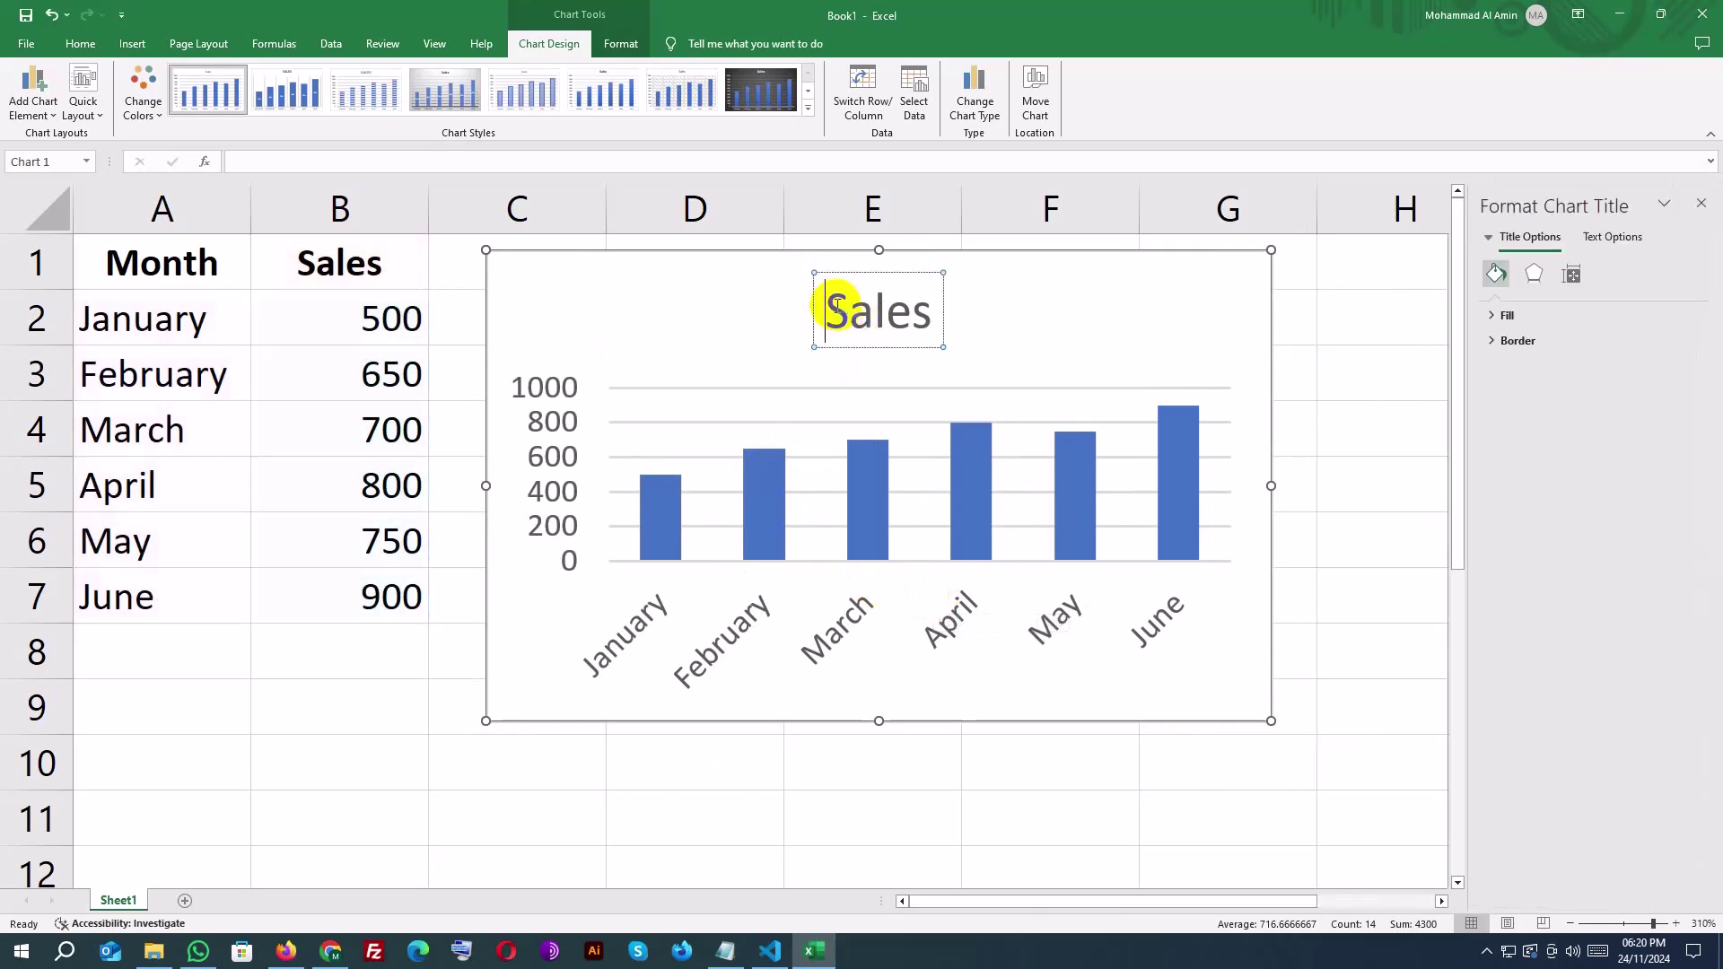
{"action": "type", "text": "M"}
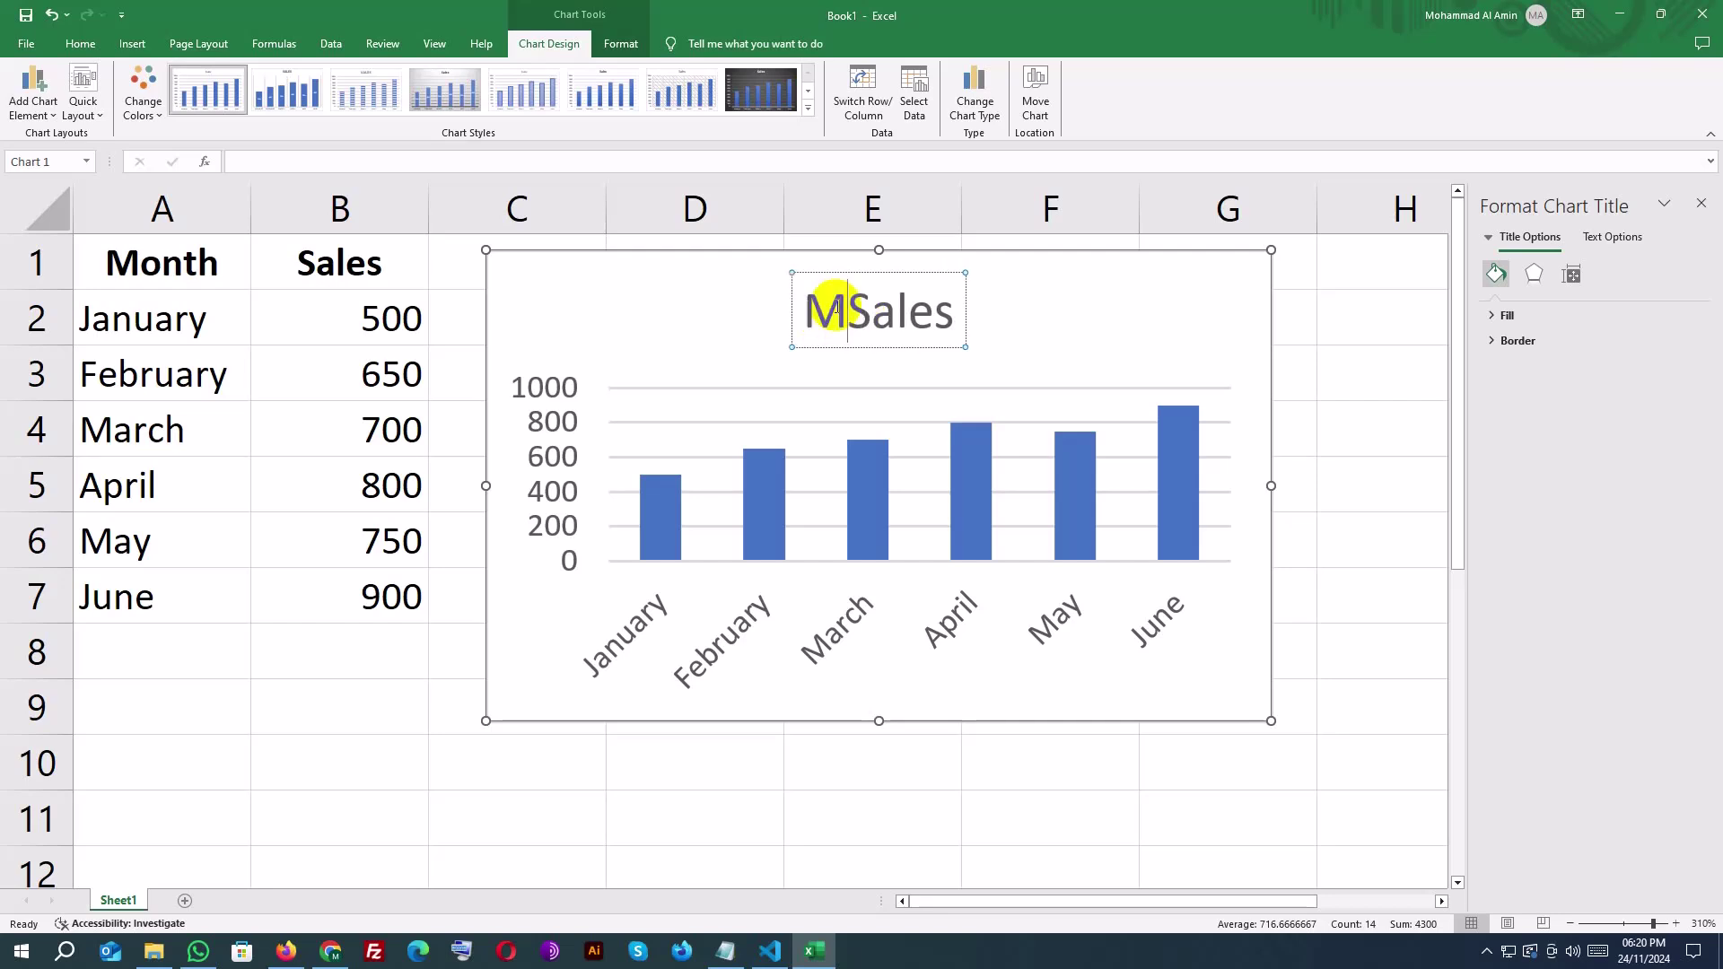
{"action": "type", "text": "onthly"}
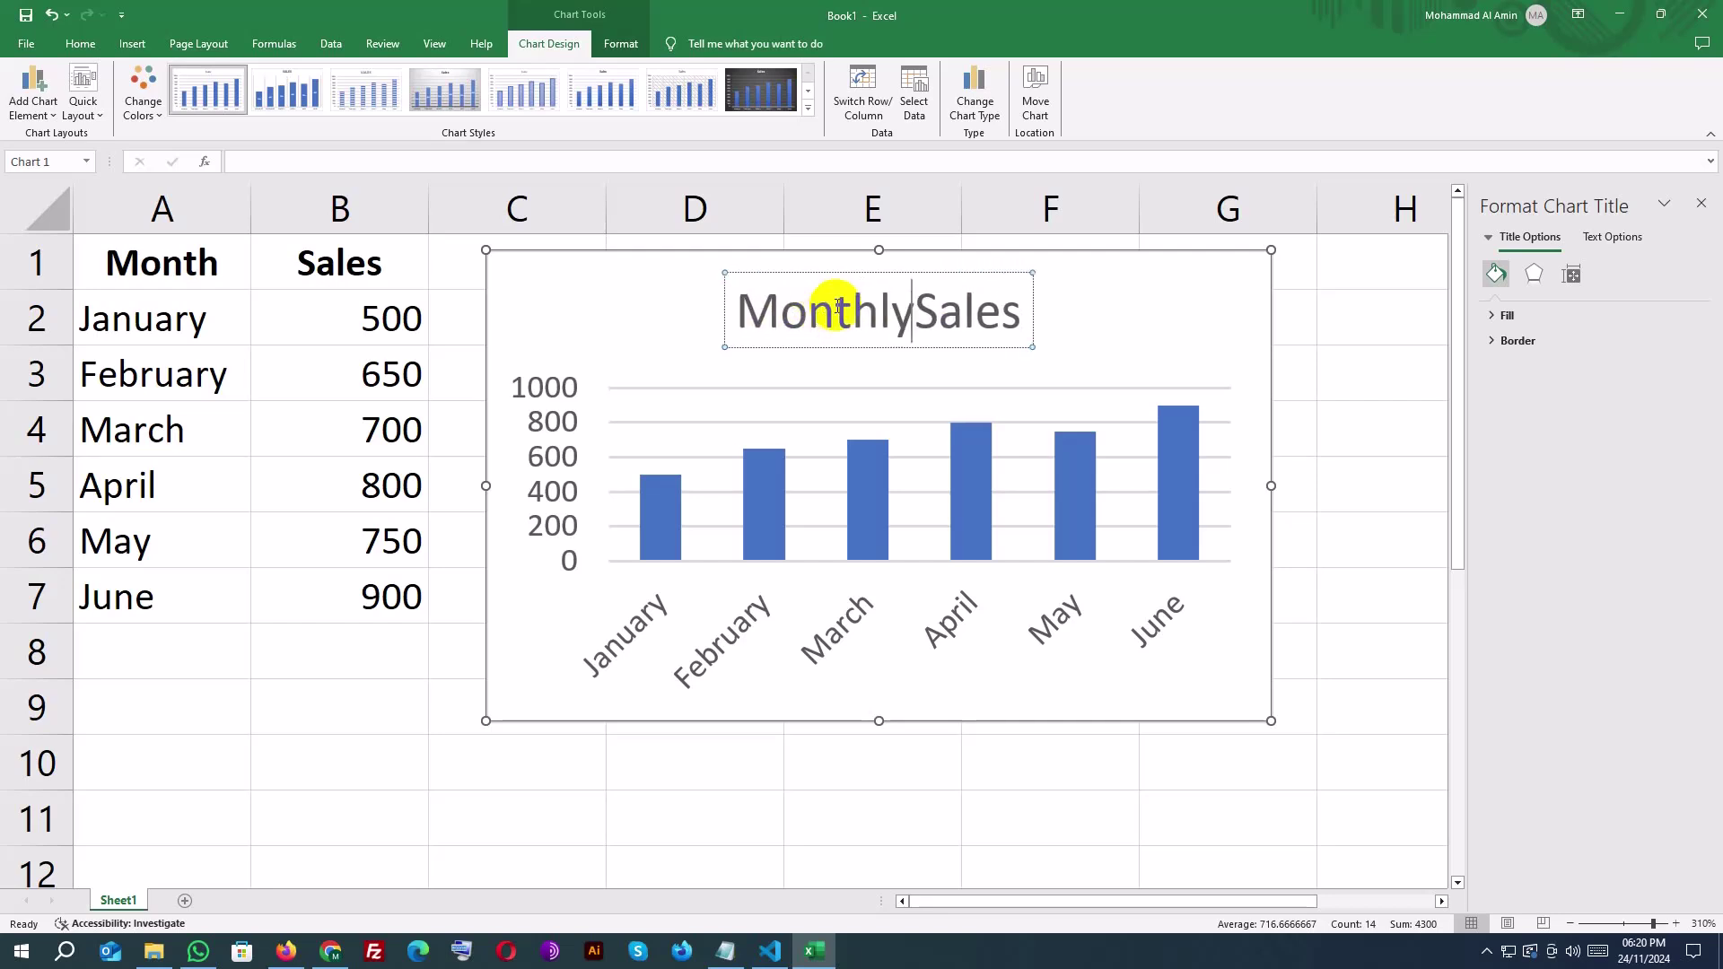
{"action": "left_click", "coordinate": [1126, 293]}
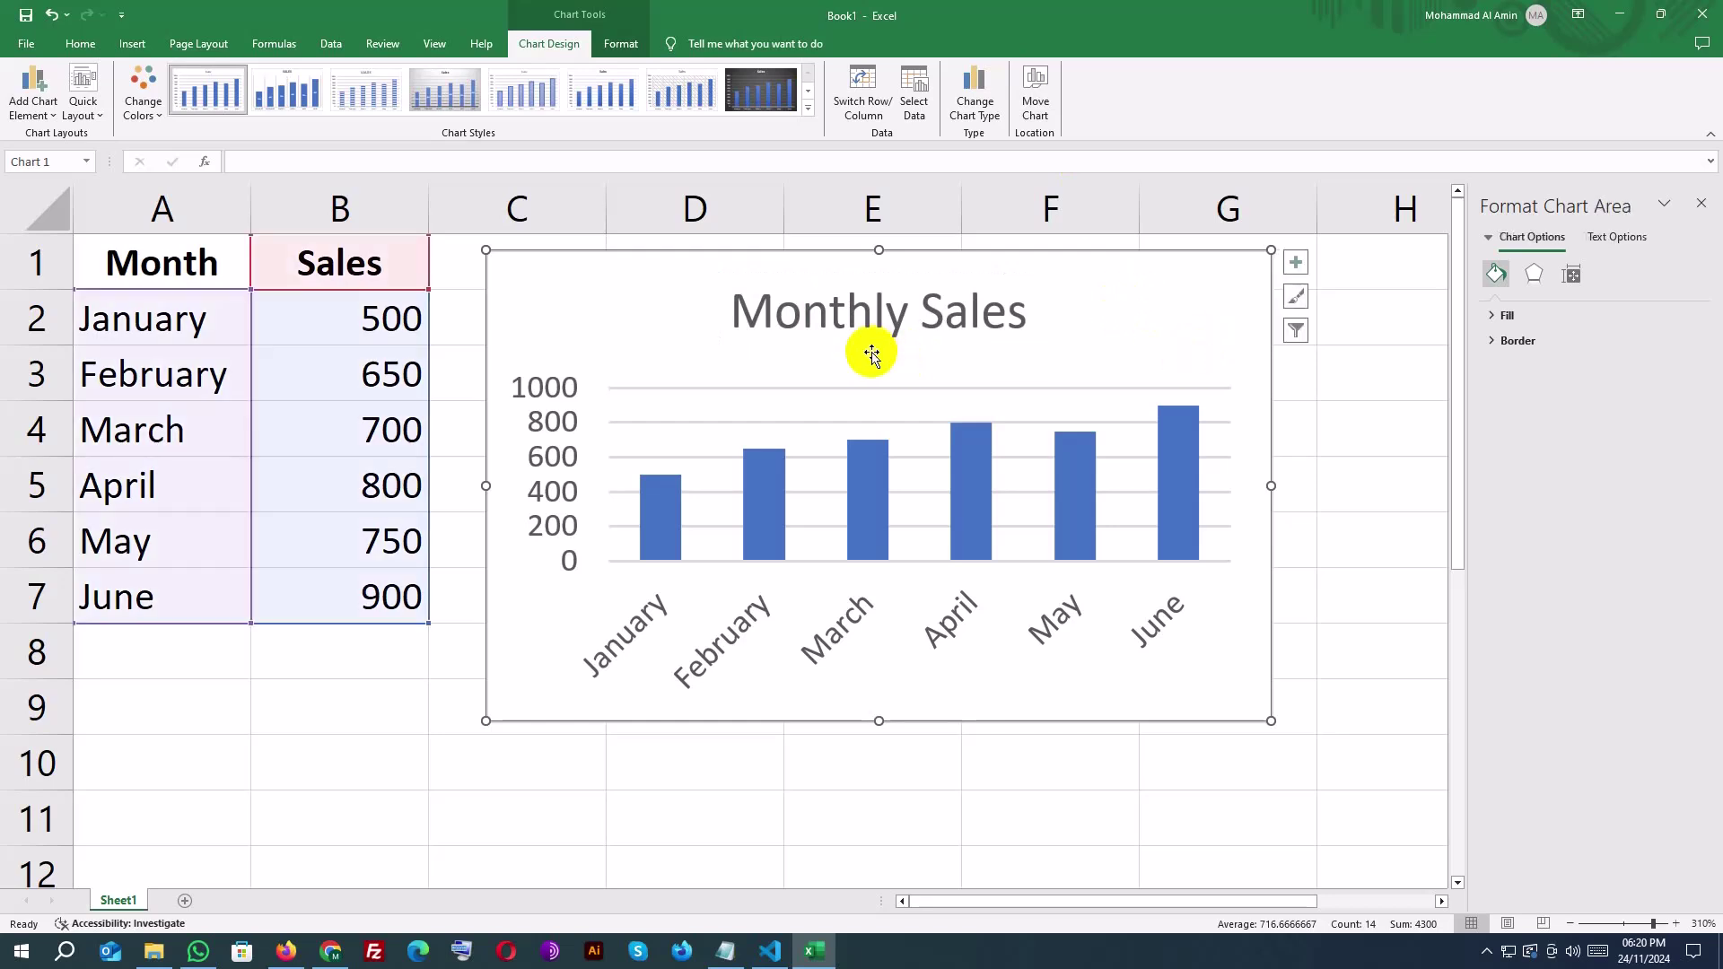
Open the Fill colour choices in the Format pane for the chart's sales columns.
{"action": "left_click", "coordinate": [821, 477]}
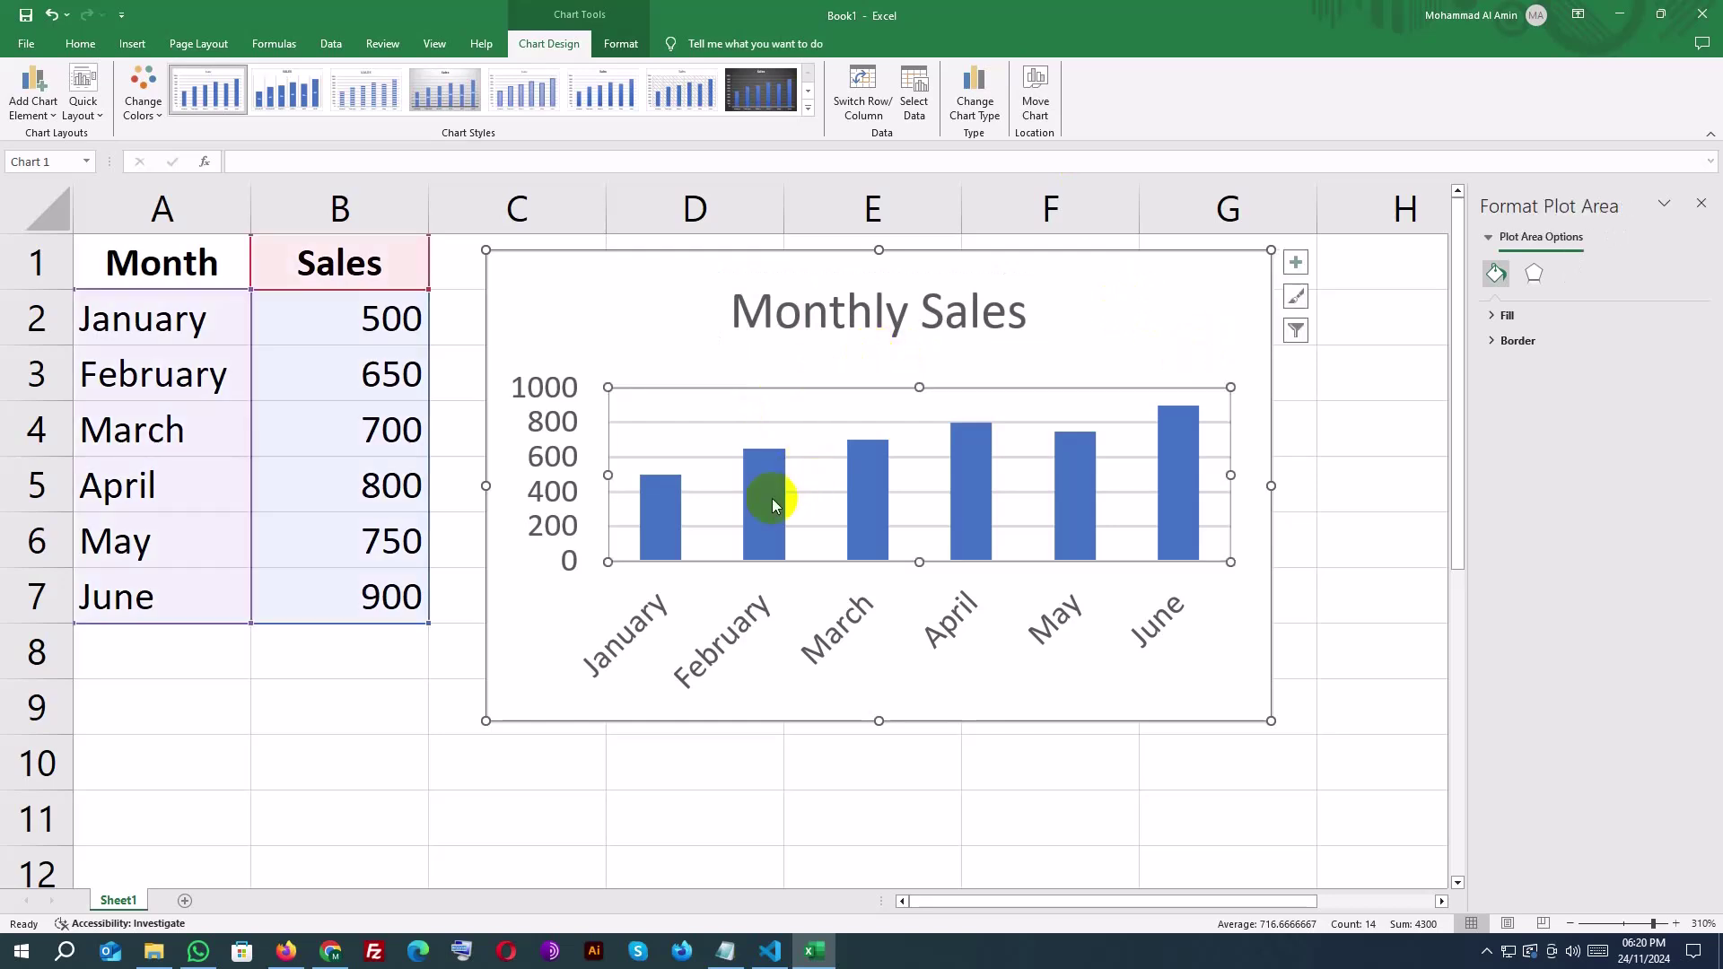
{"action": "left_click", "coordinate": [1494, 316]}
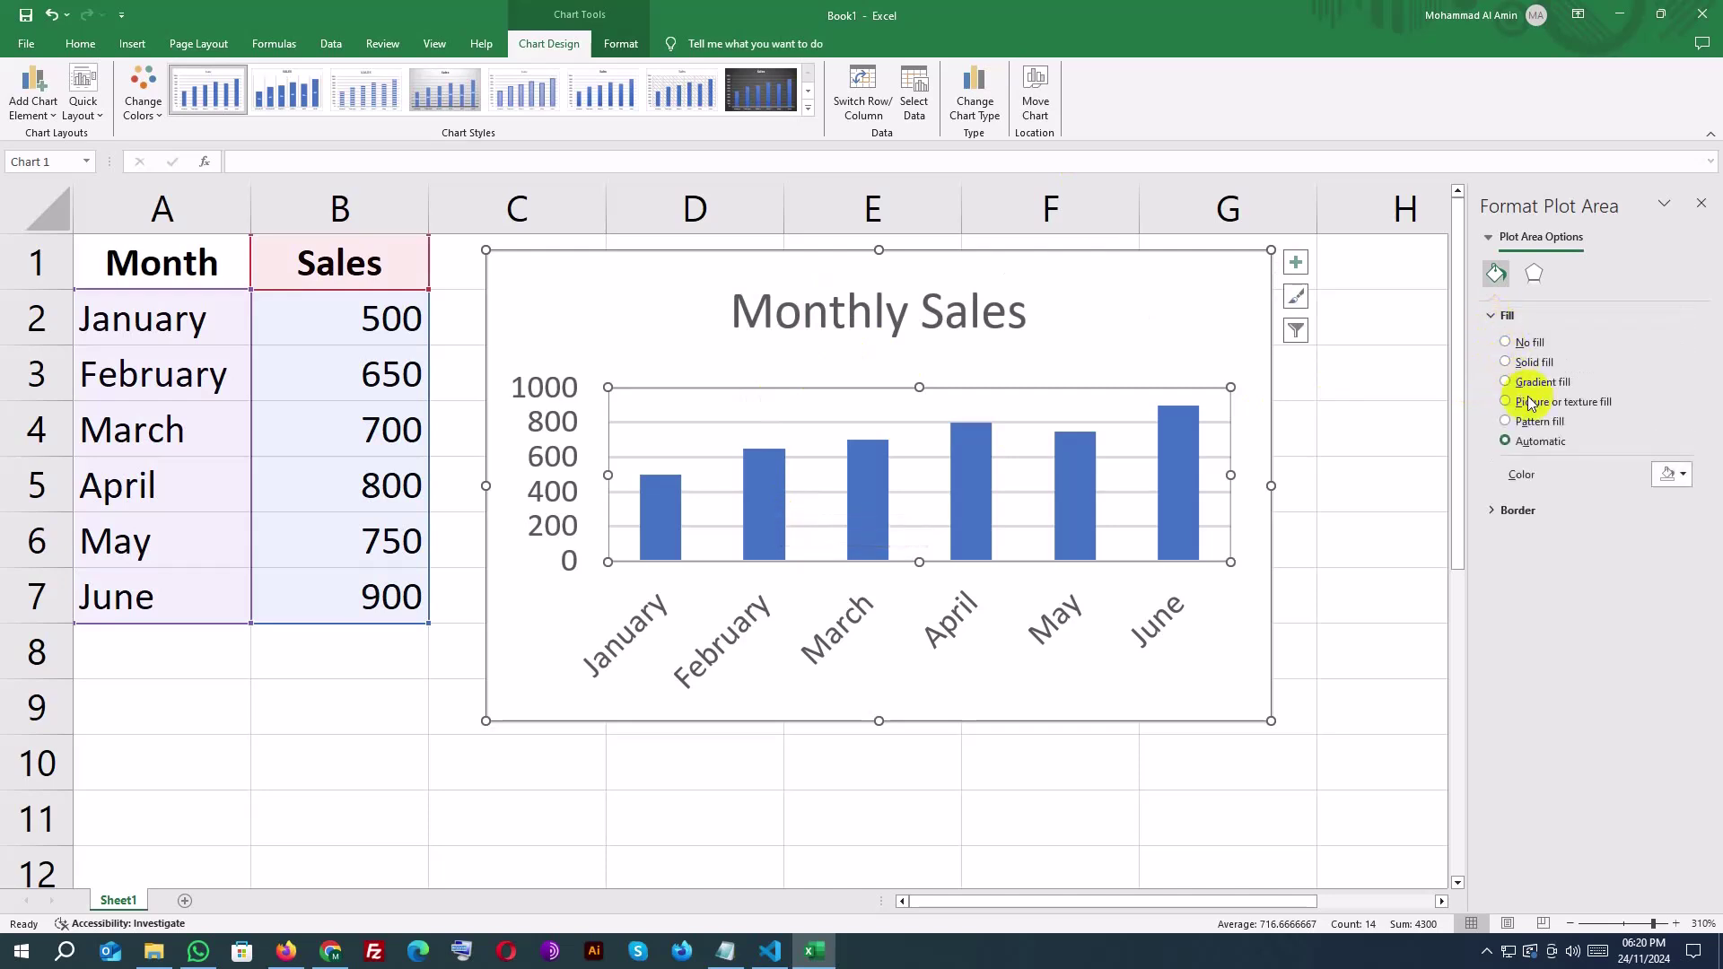
{"action": "left_click", "coordinate": [1680, 481]}
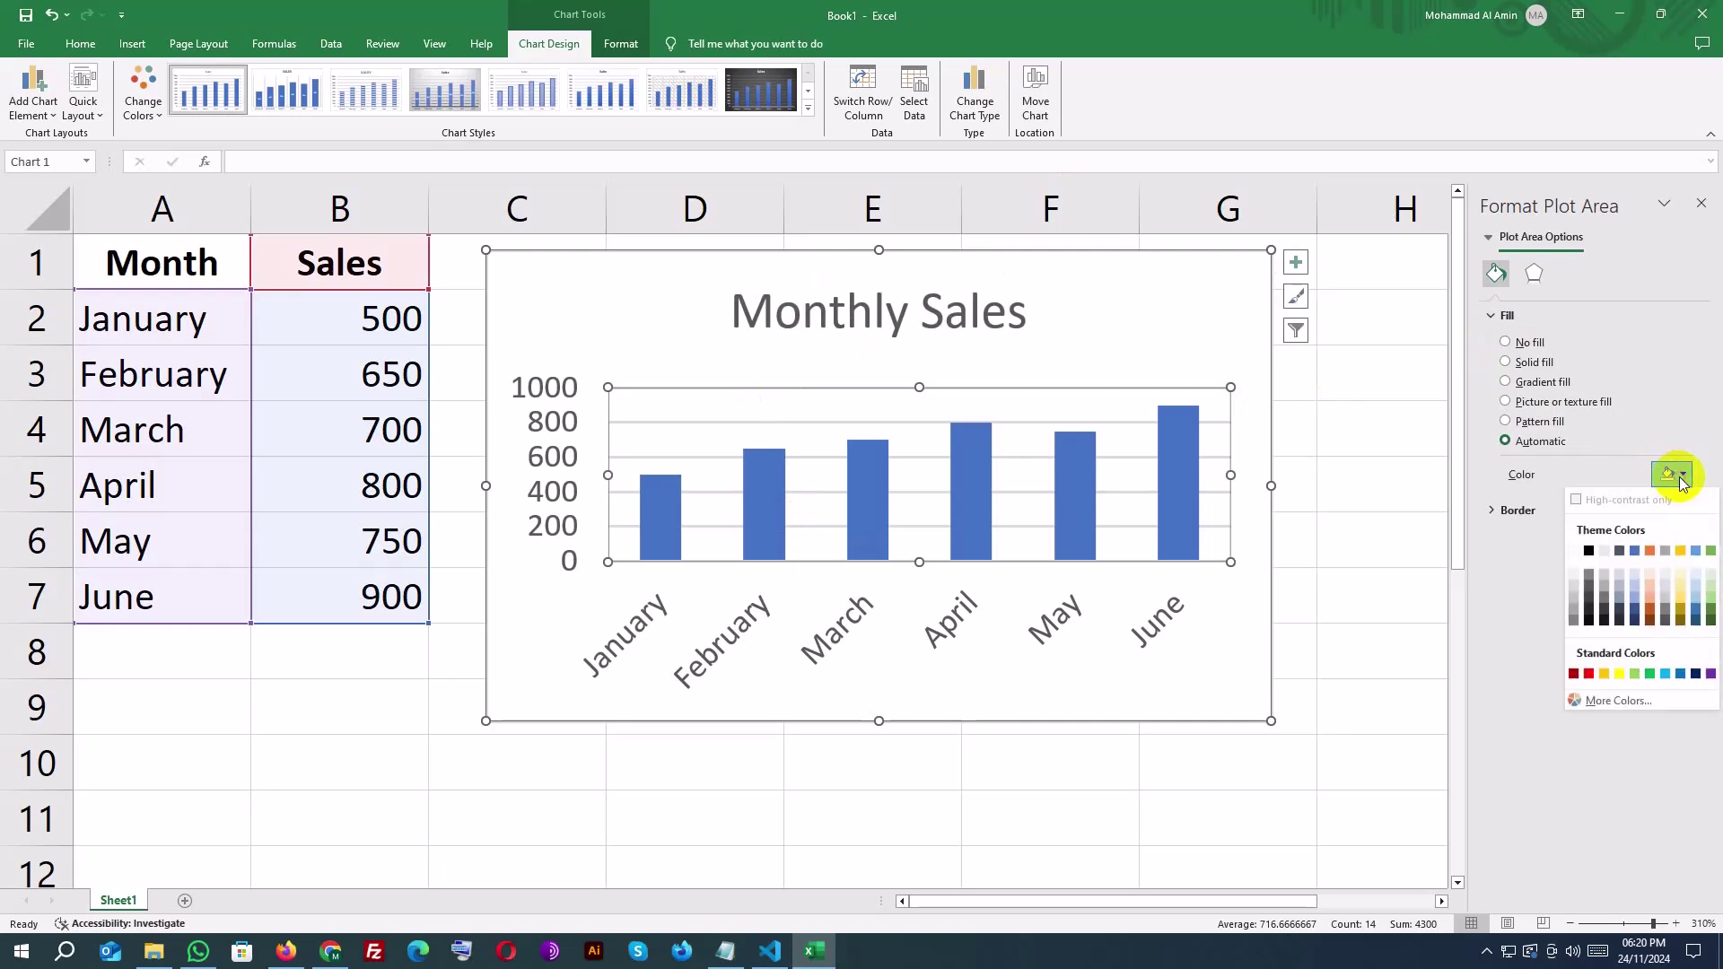
{"action": "left_click", "coordinate": [1613, 702]}
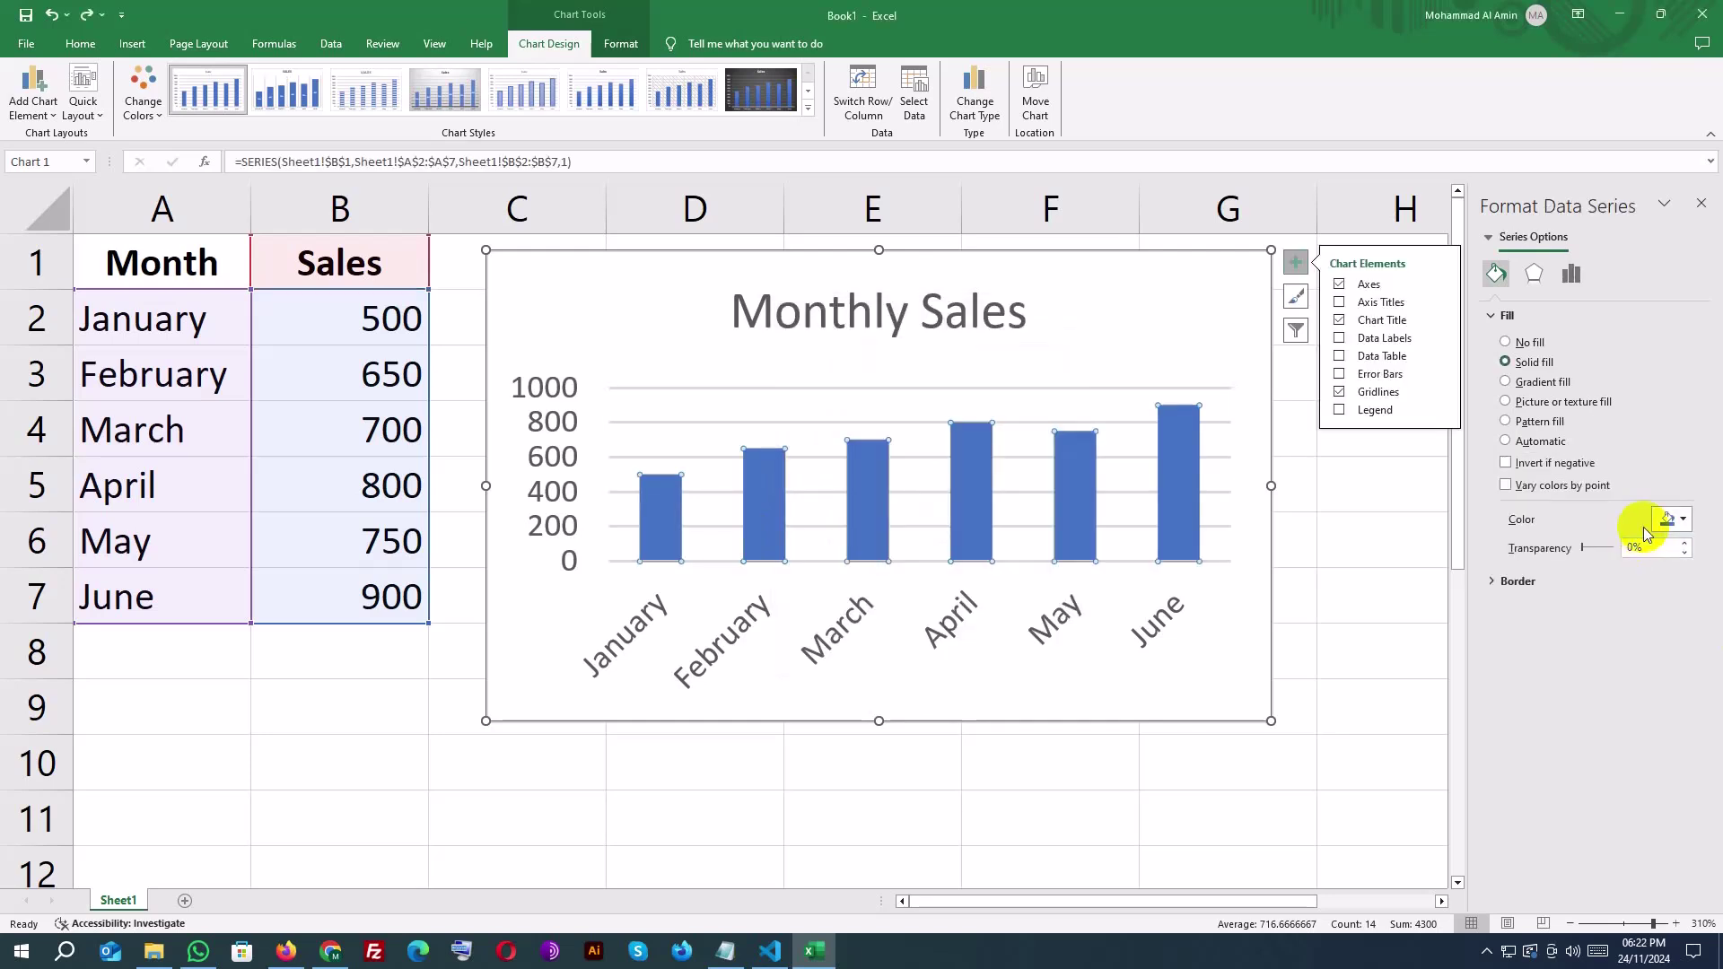
Try red on the columns, then set a custom blue fill via More Colors and deselect the chart.
{"action": "left_click", "coordinate": [1670, 519]}
{"action": "left_click", "coordinate": [1588, 718]}
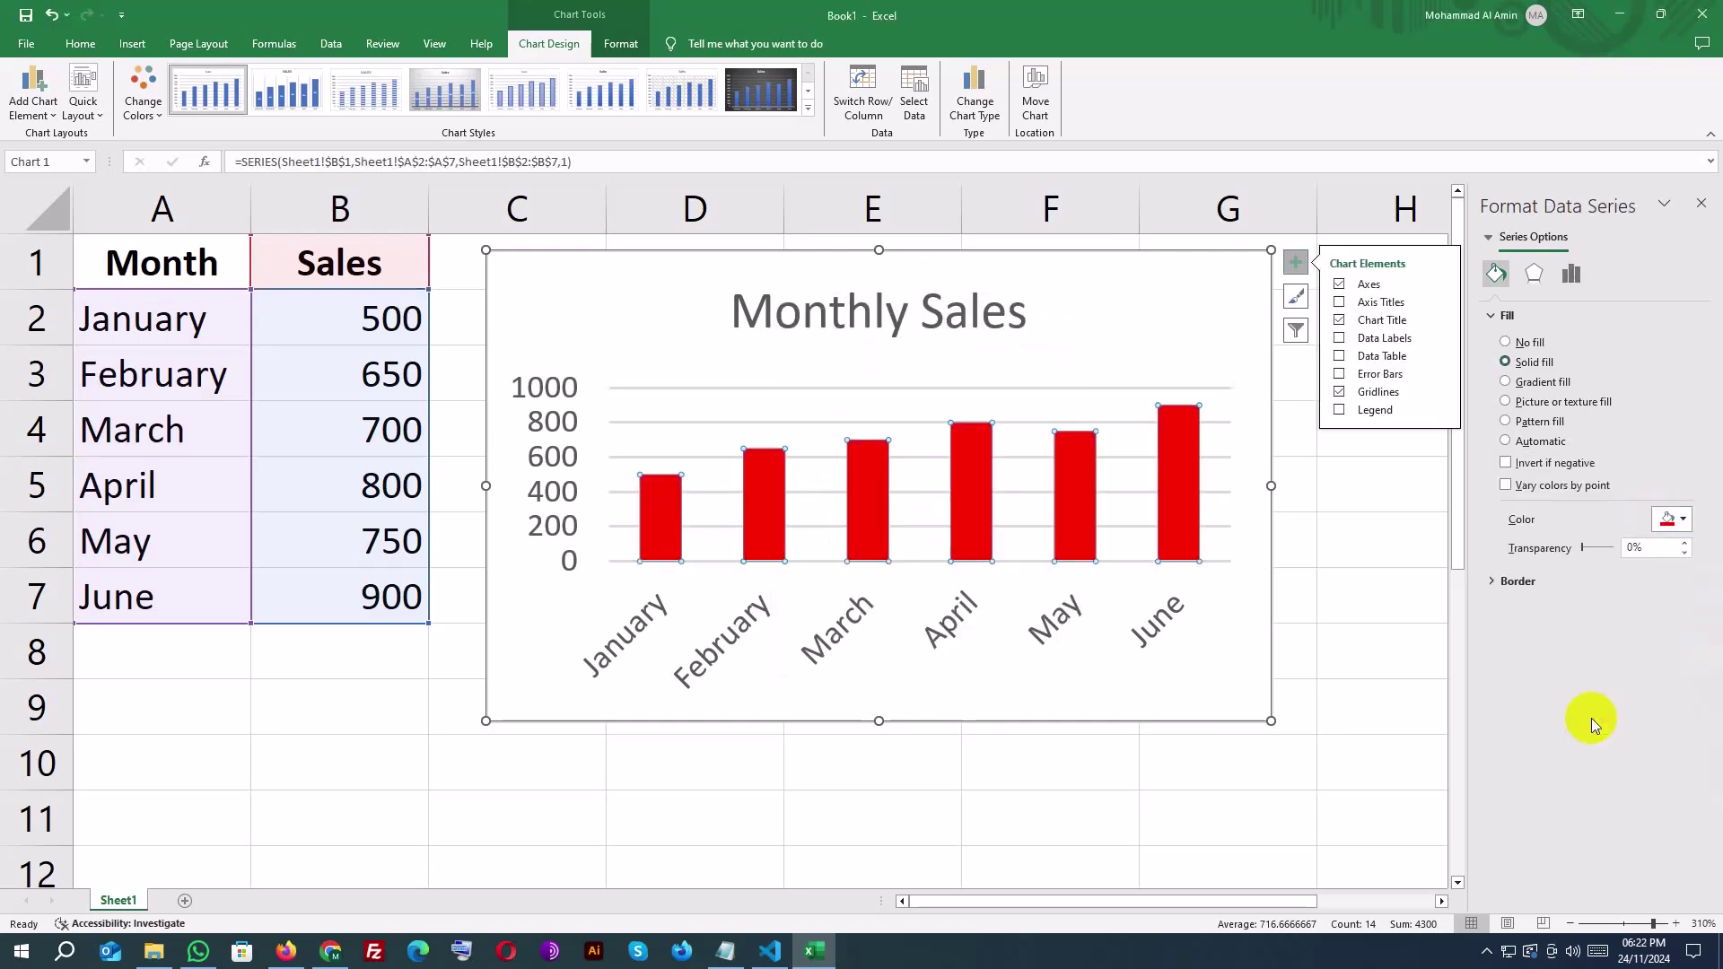
{"action": "left_click", "coordinate": [1669, 520]}
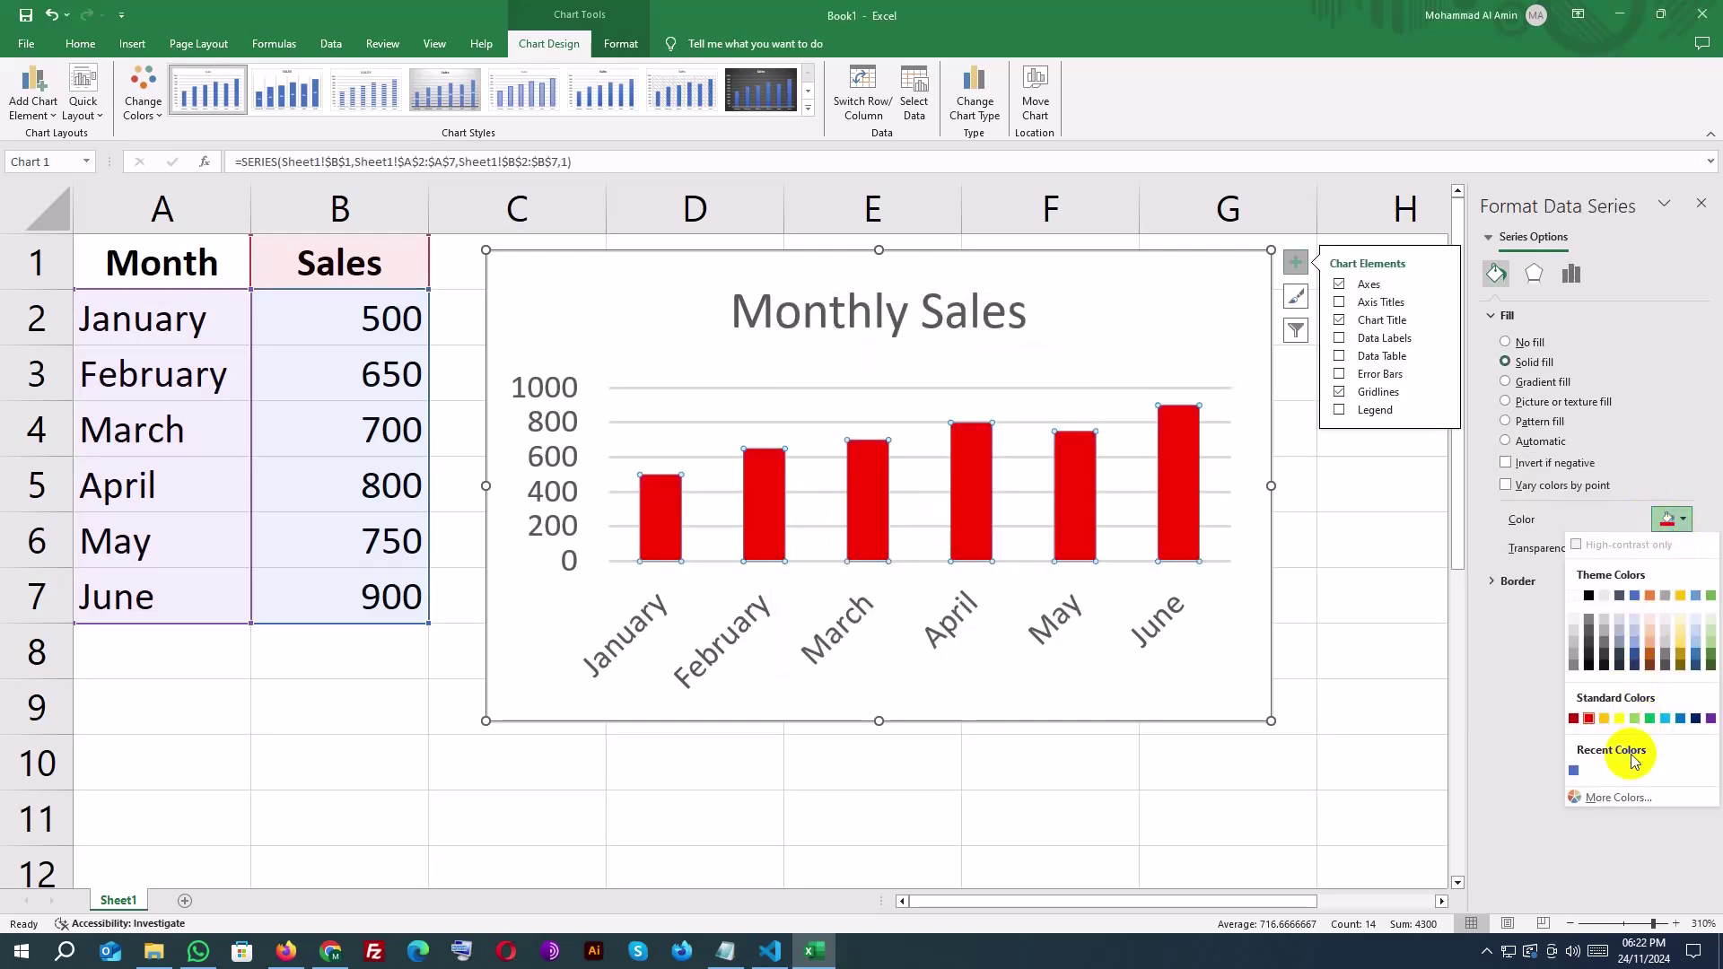
{"action": "left_click", "coordinate": [1588, 796]}
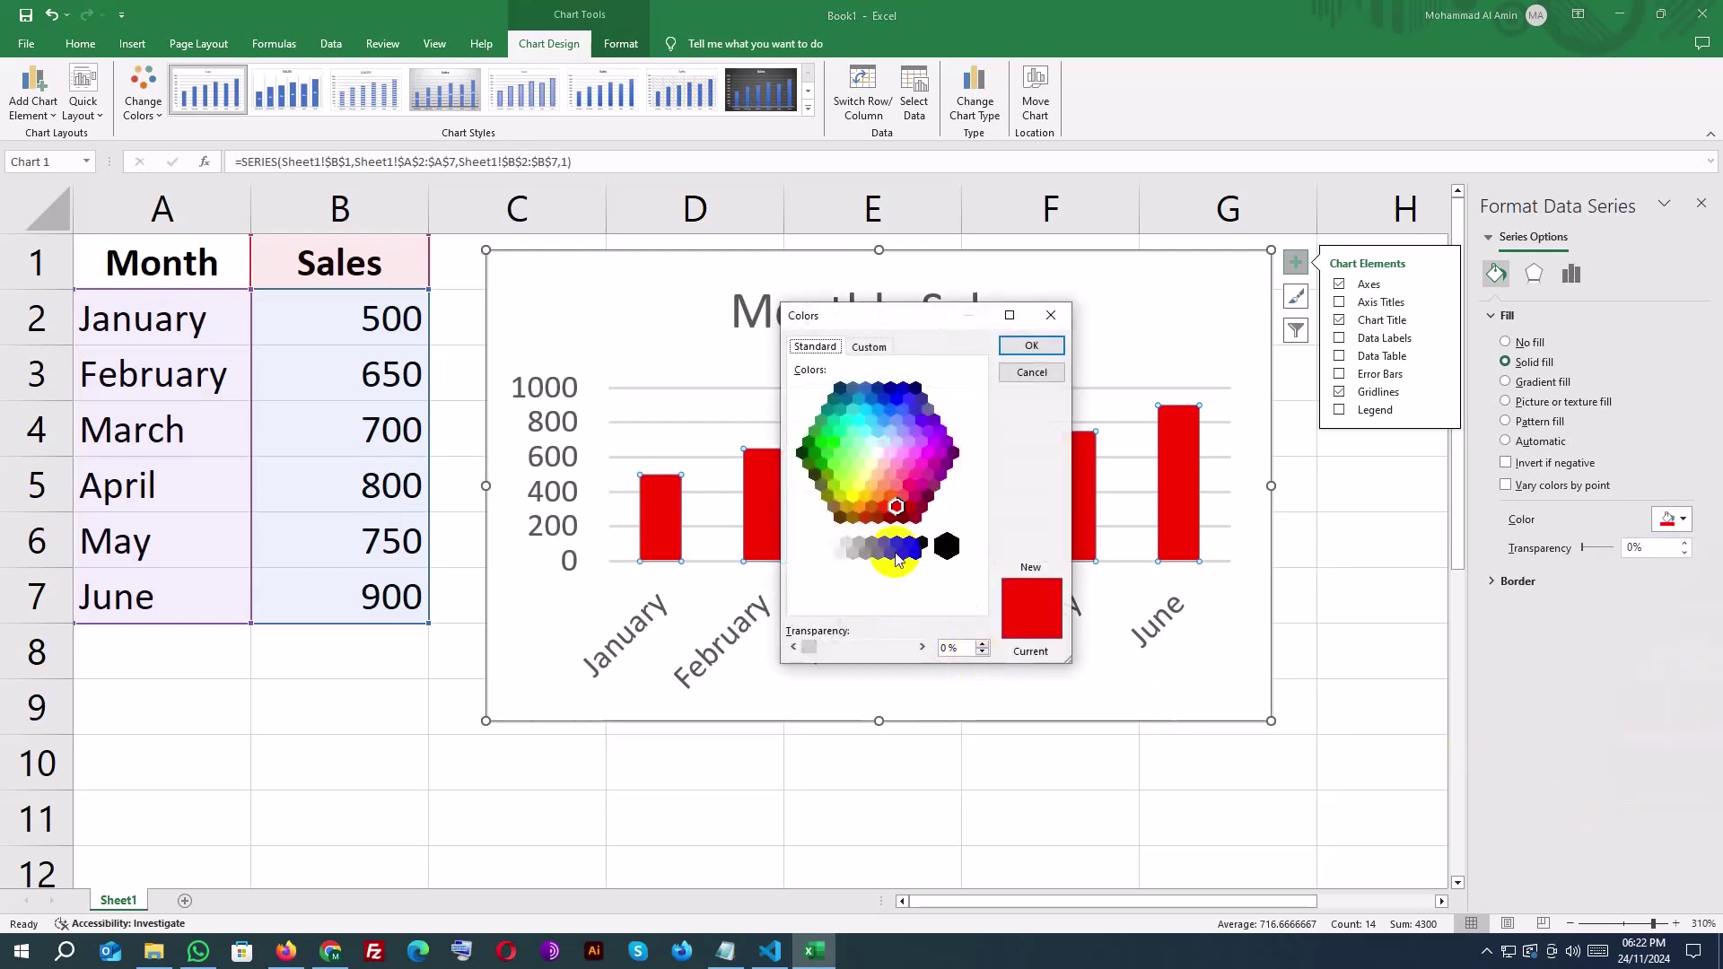
{"action": "left_click", "coordinate": [862, 341]}
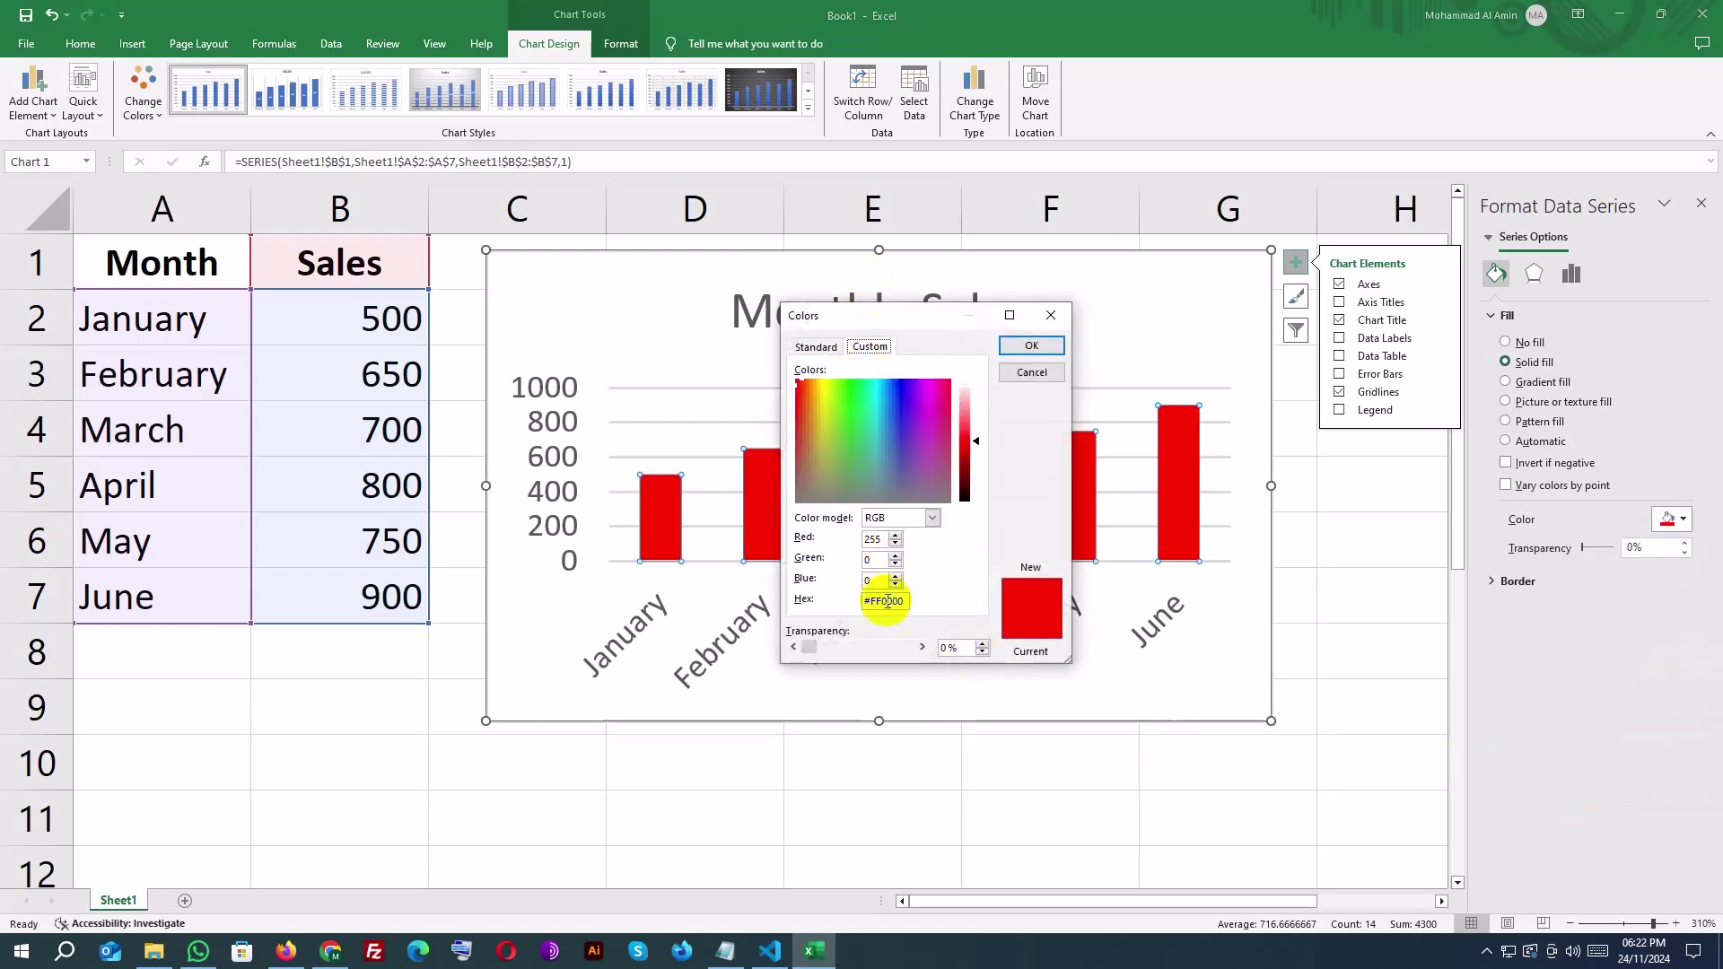
{"action": "left_click", "coordinate": [1023, 347]}
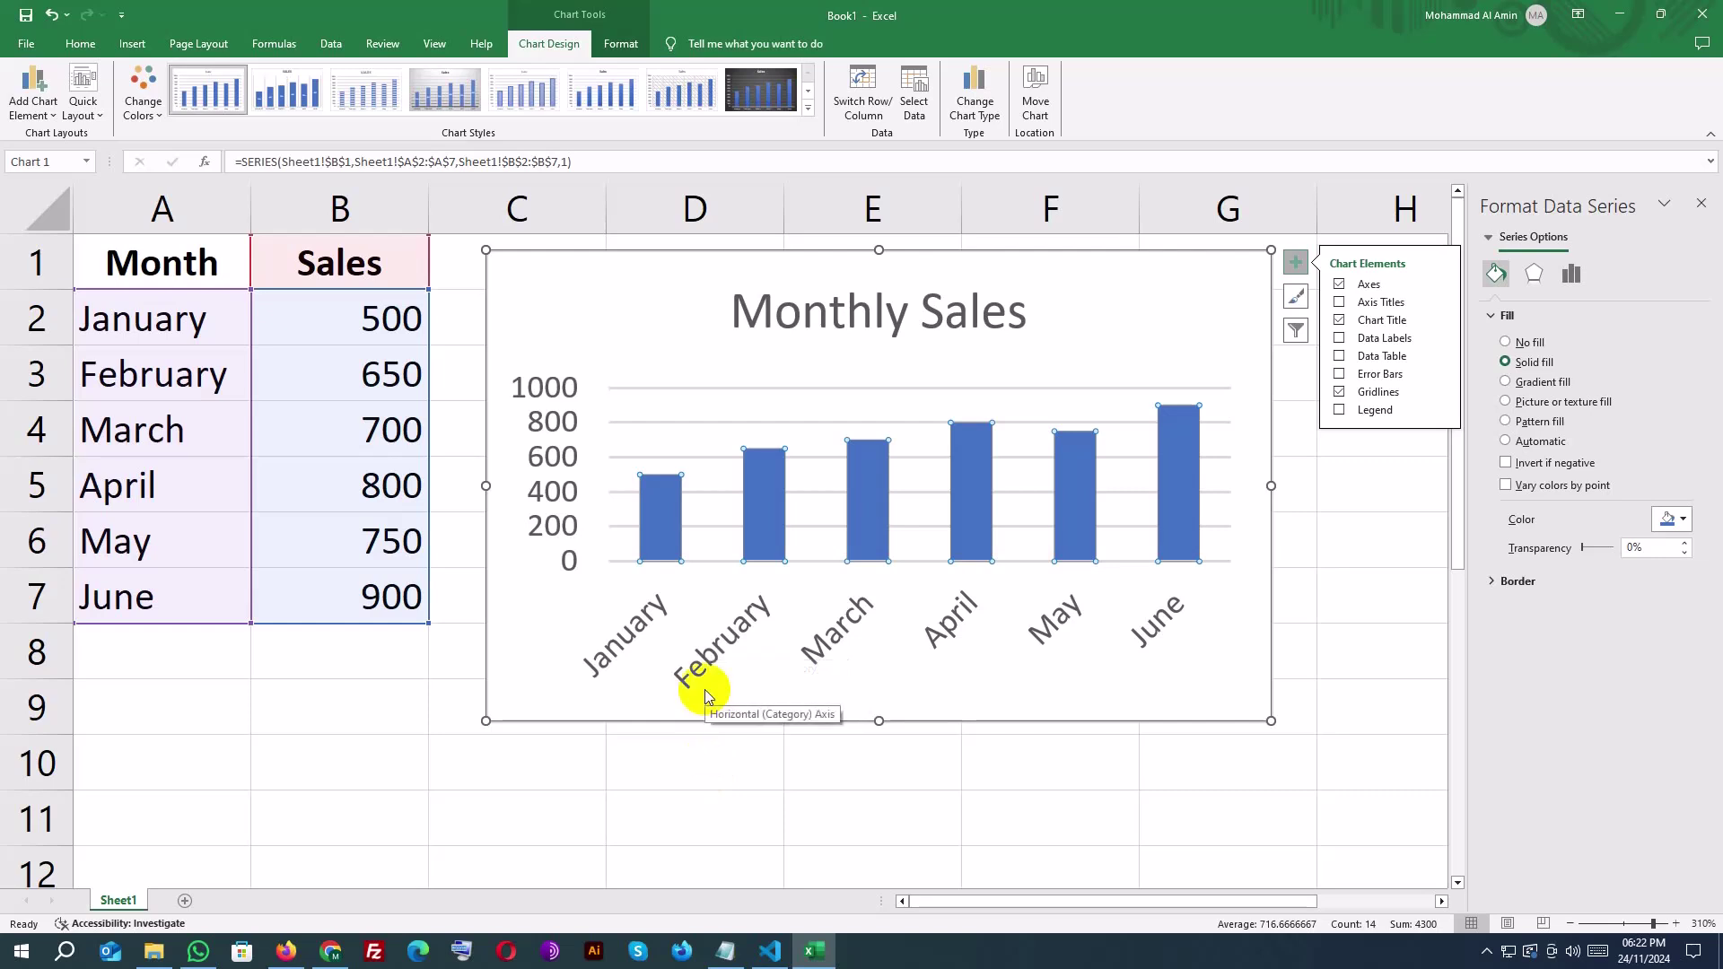
{"action": "scroll", "coordinate": [704, 689], "scroll_direction": "down", "scroll_amount": 6, "text": "ctrl"}
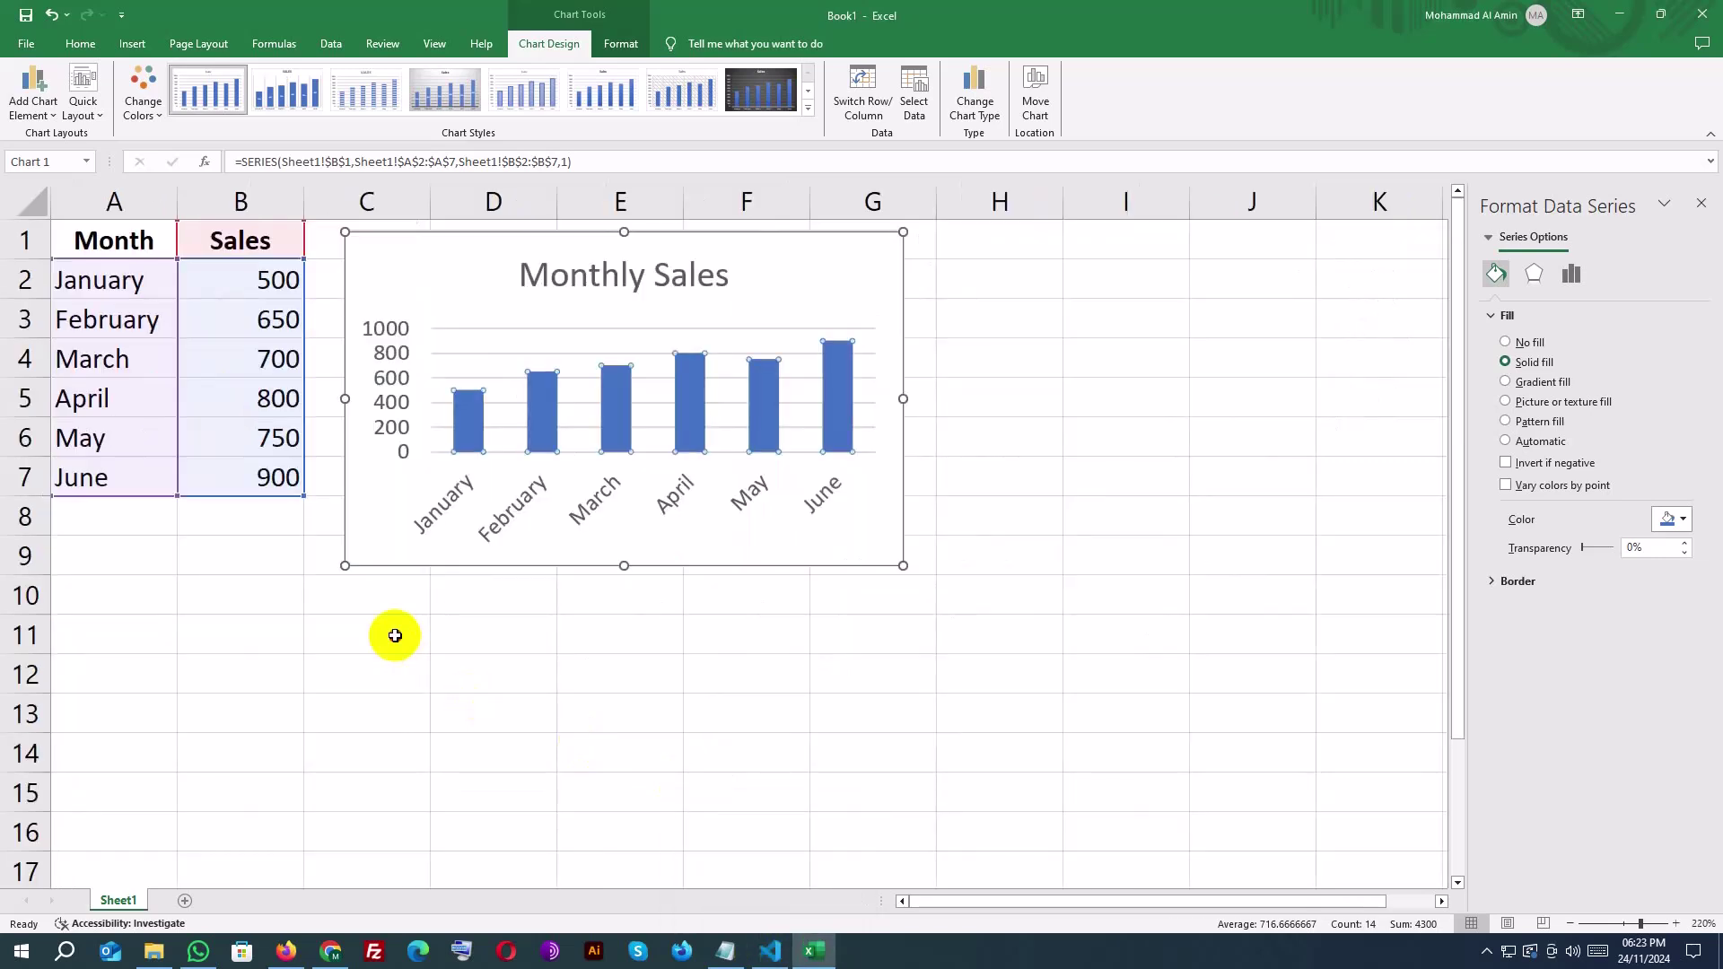
{"action": "left_click", "coordinate": [395, 636]}
{"action": "left_click", "coordinate": [85, 241]}
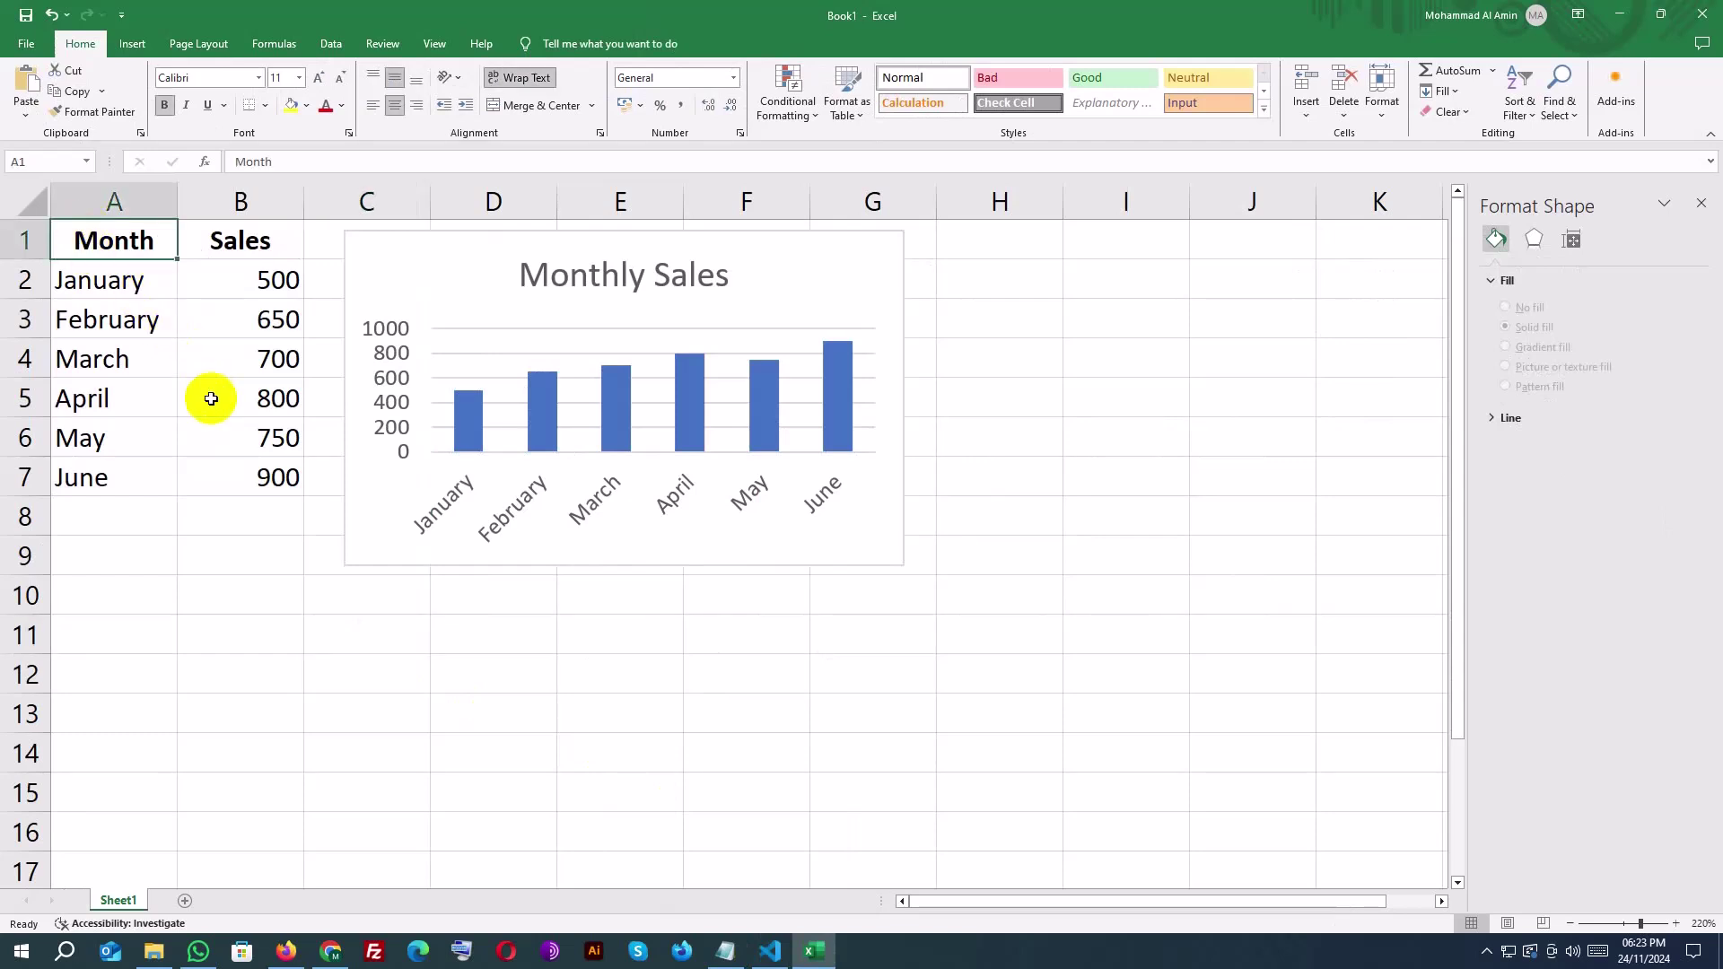
Insert a 3-D Pie chart of the A1:B7 monthly sales data.
{"action": "left_click", "coordinate": [231, 476], "text": "shift"}
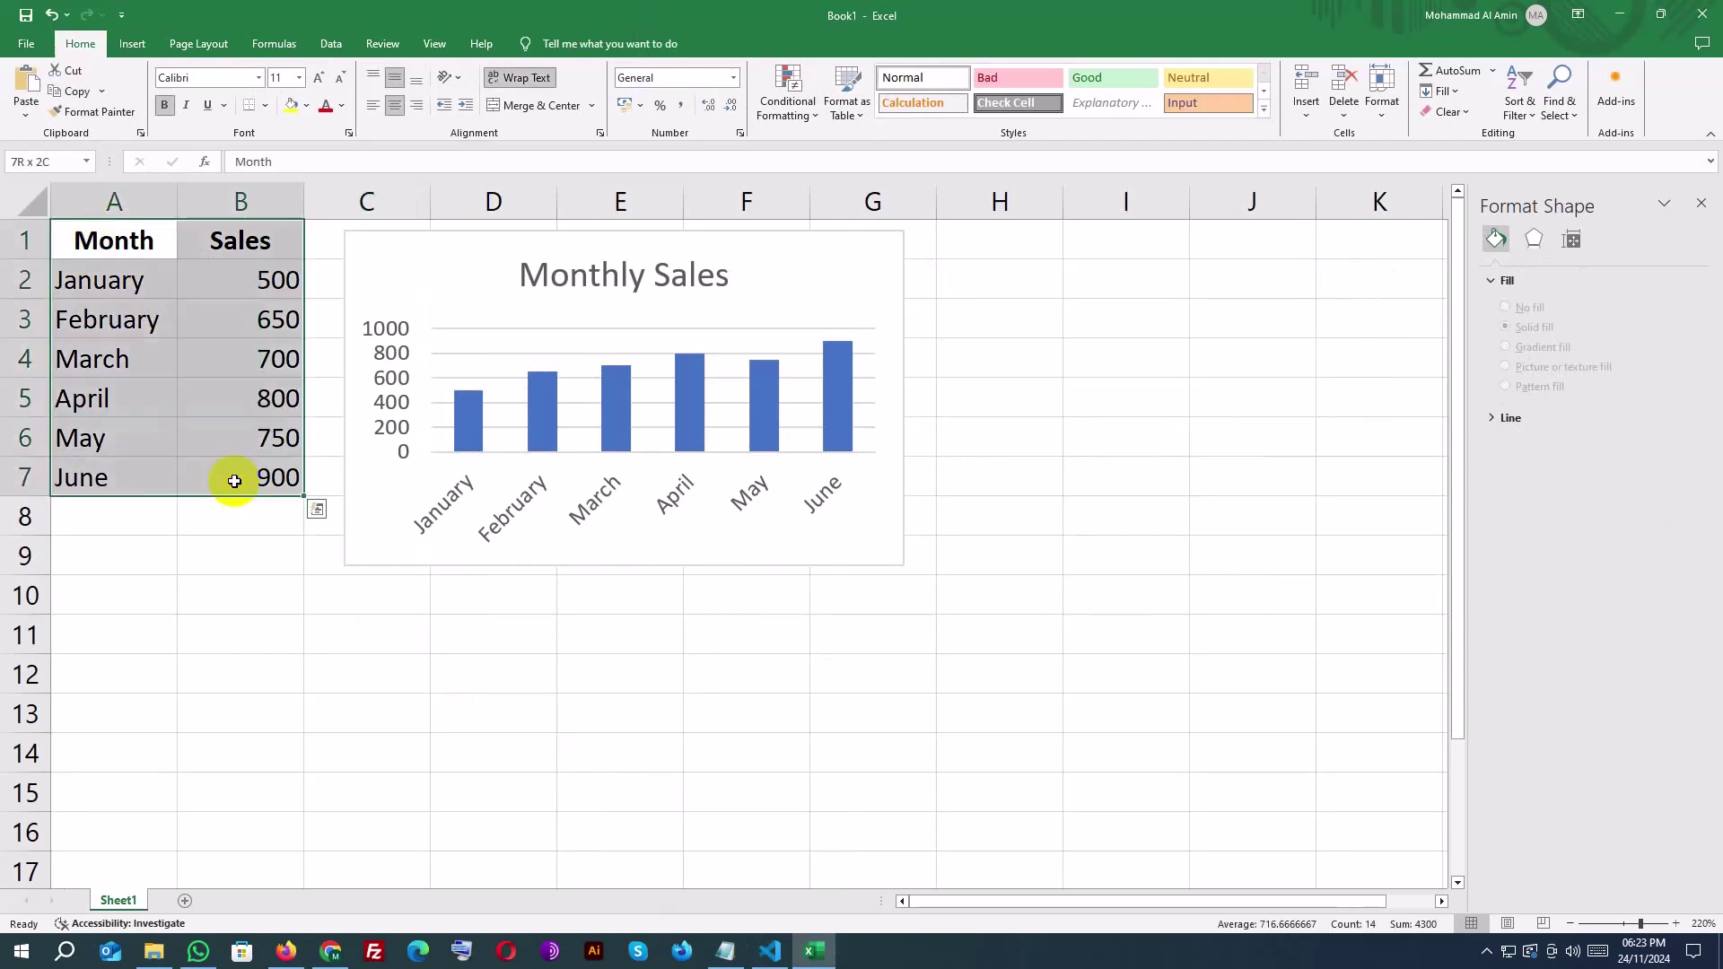
{"action": "left_click", "coordinate": [133, 45]}
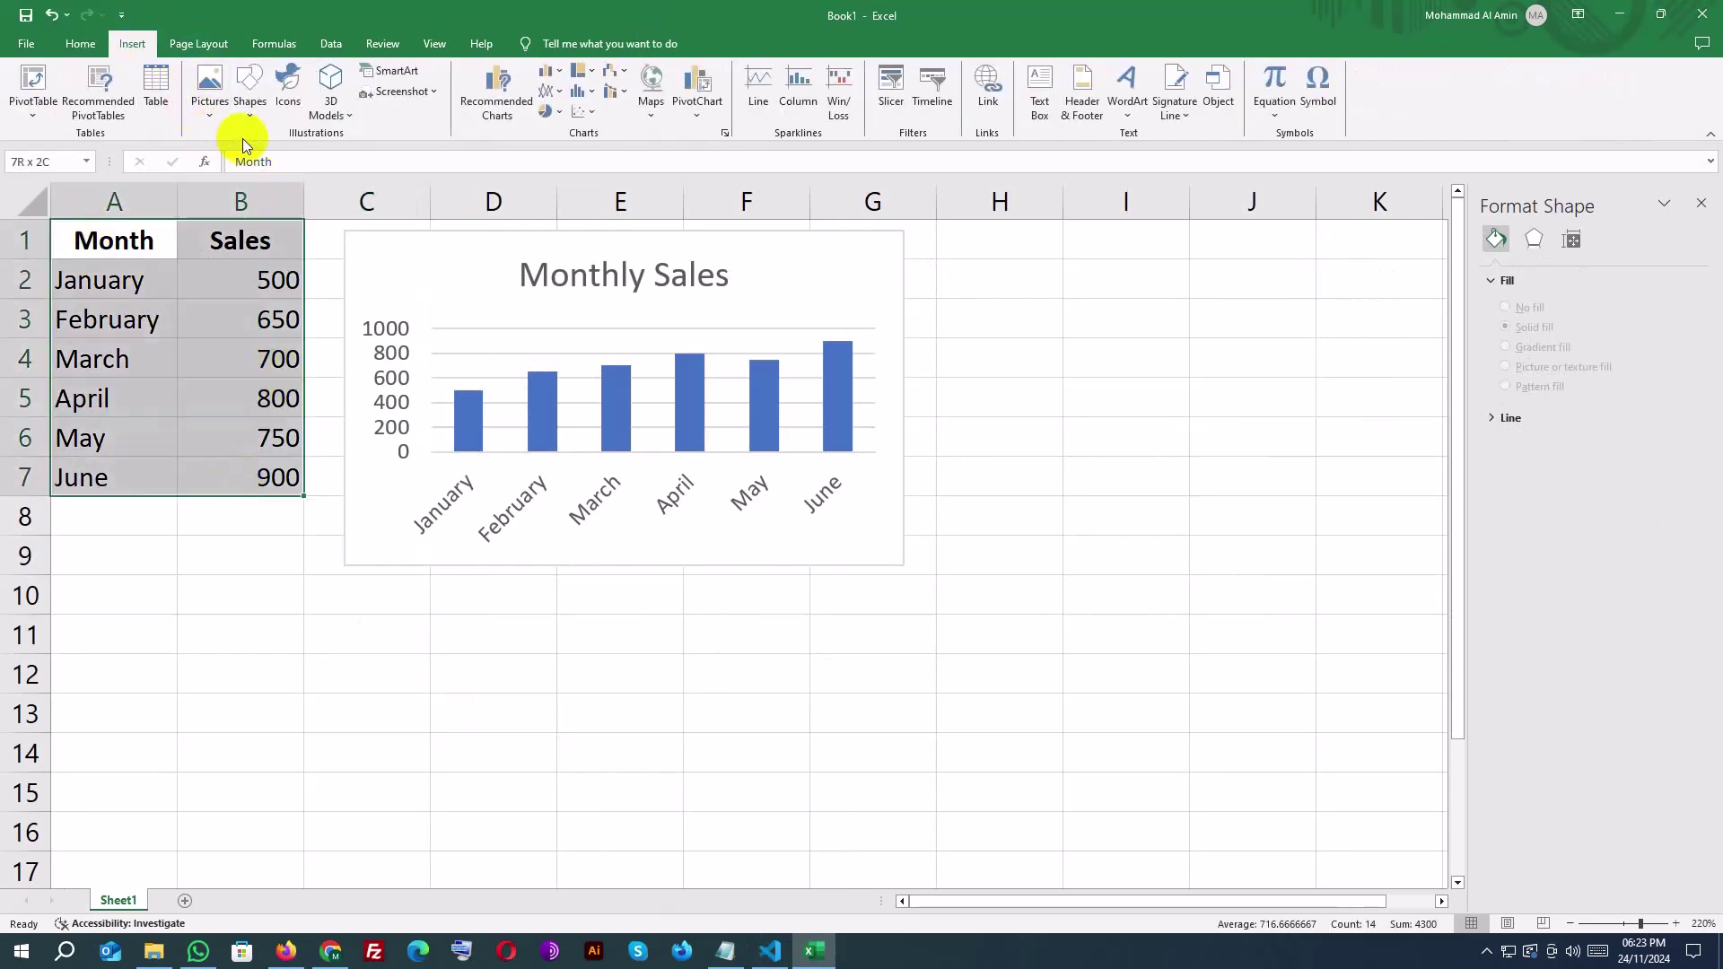
{"action": "left_click", "coordinate": [545, 114]}
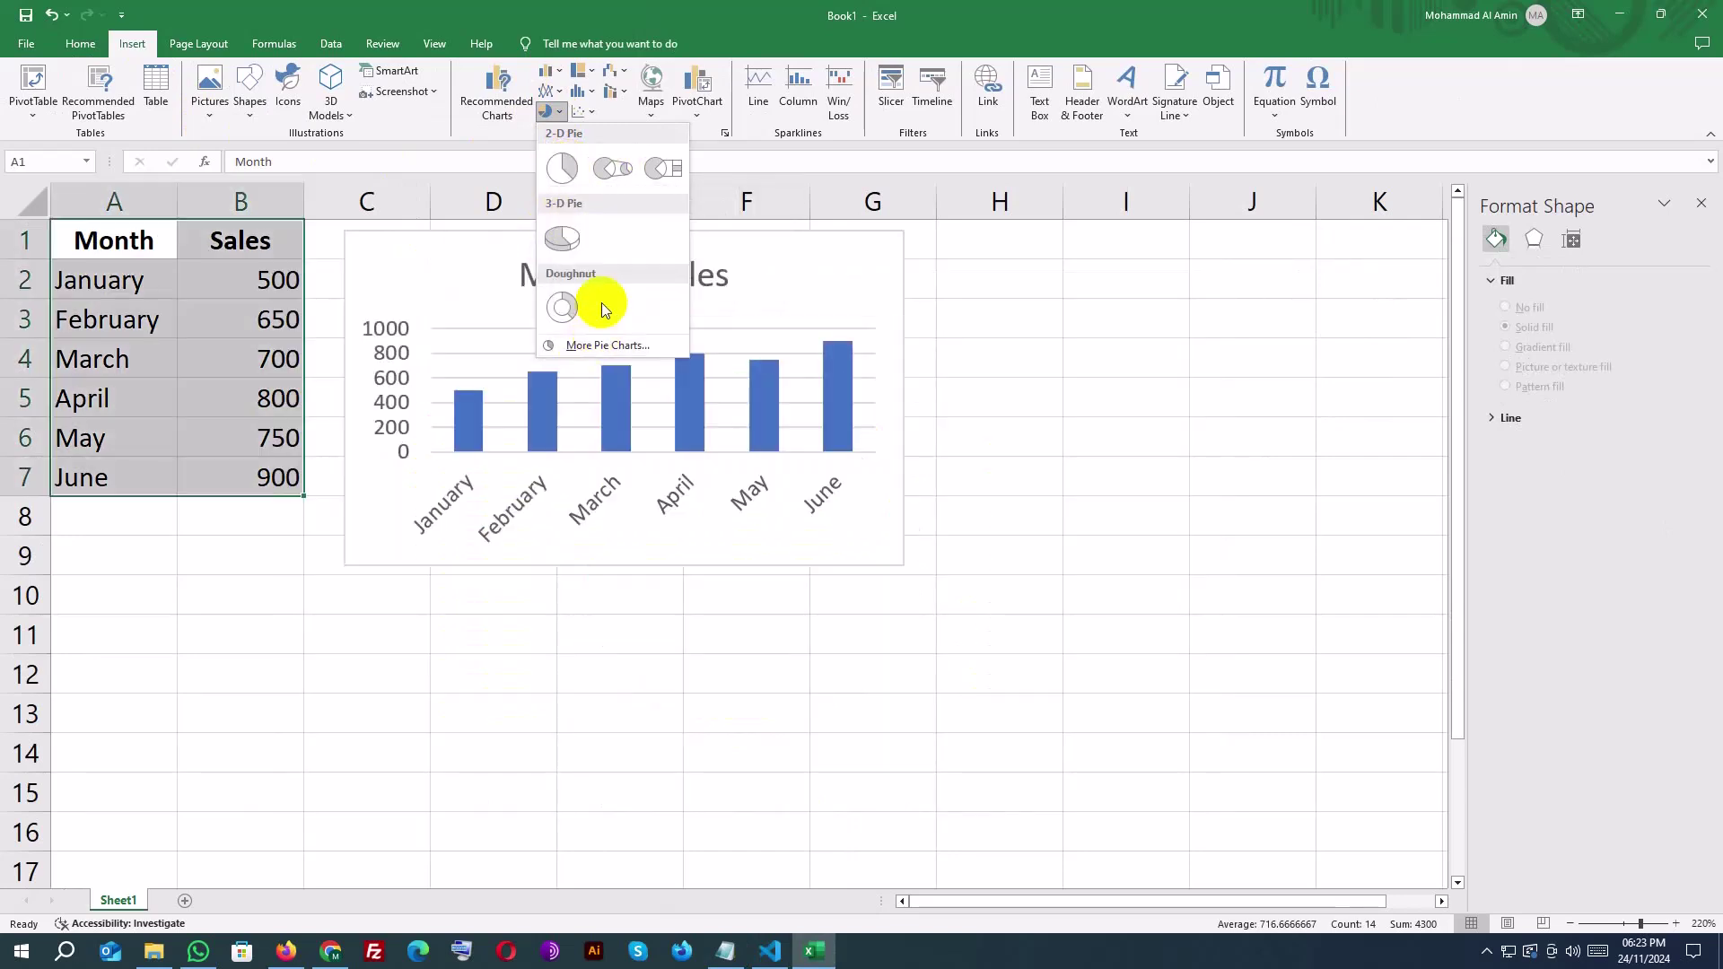
{"action": "left_click", "coordinate": [563, 239]}
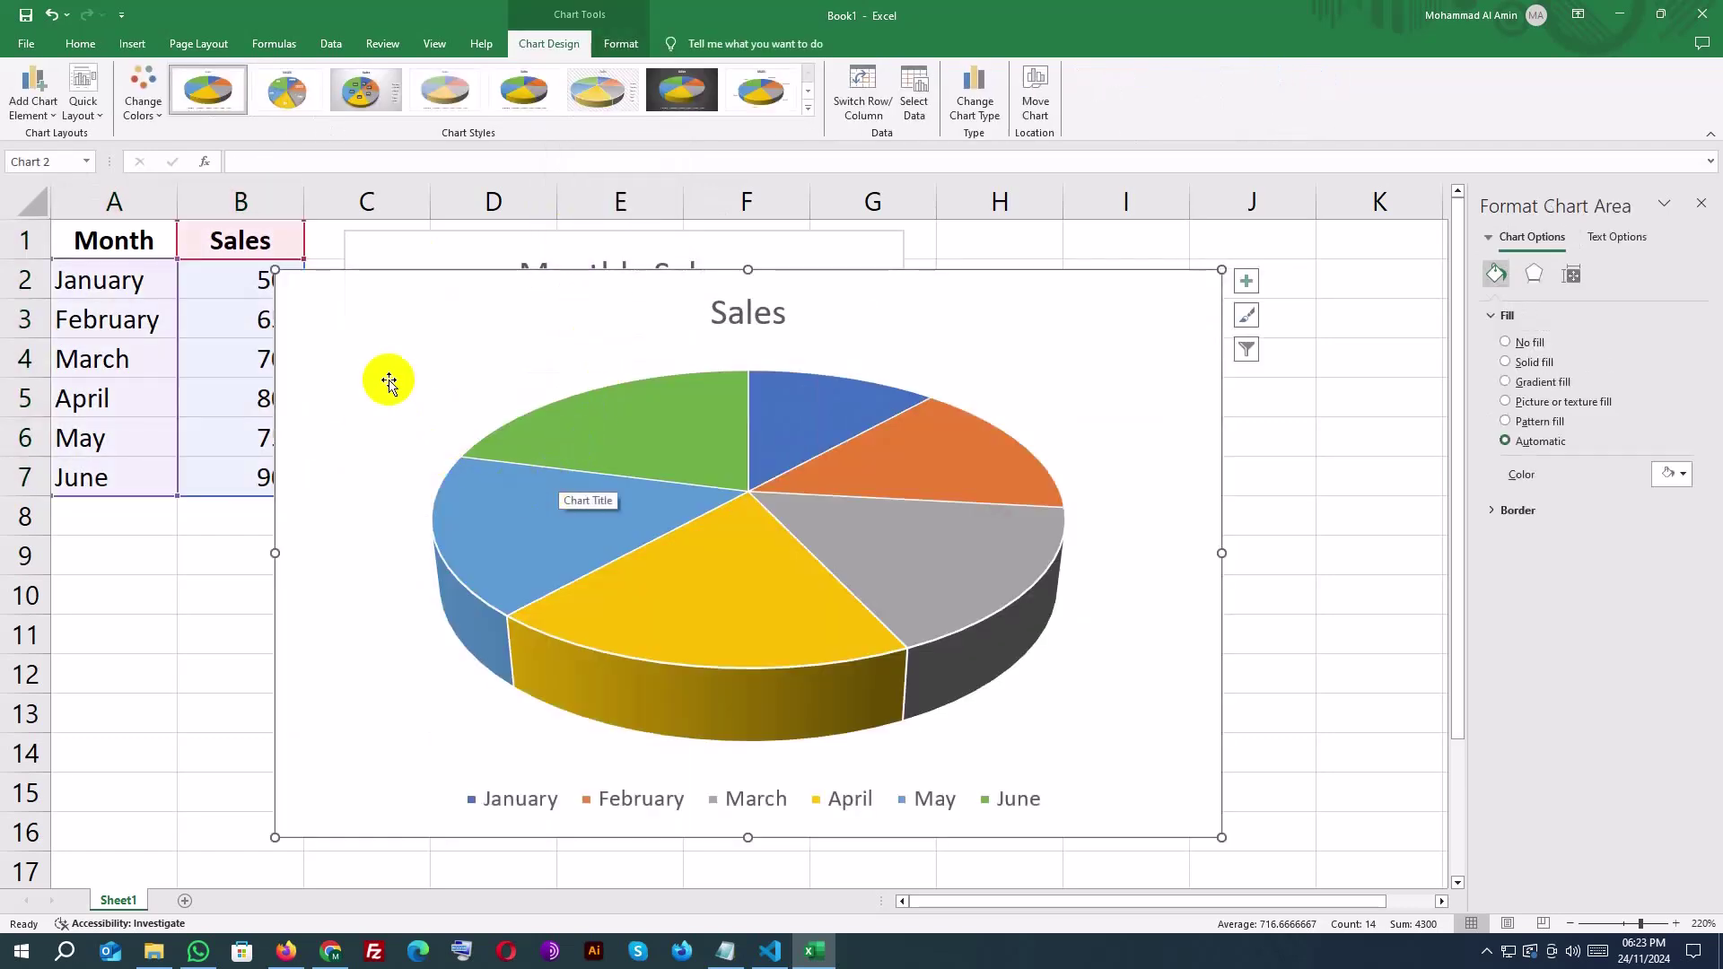
Shrink the 3-D pie chart and move it next to the column chart.
{"action": "left_click_drag", "start_coordinate": [275, 269], "coordinate": [471, 462]}
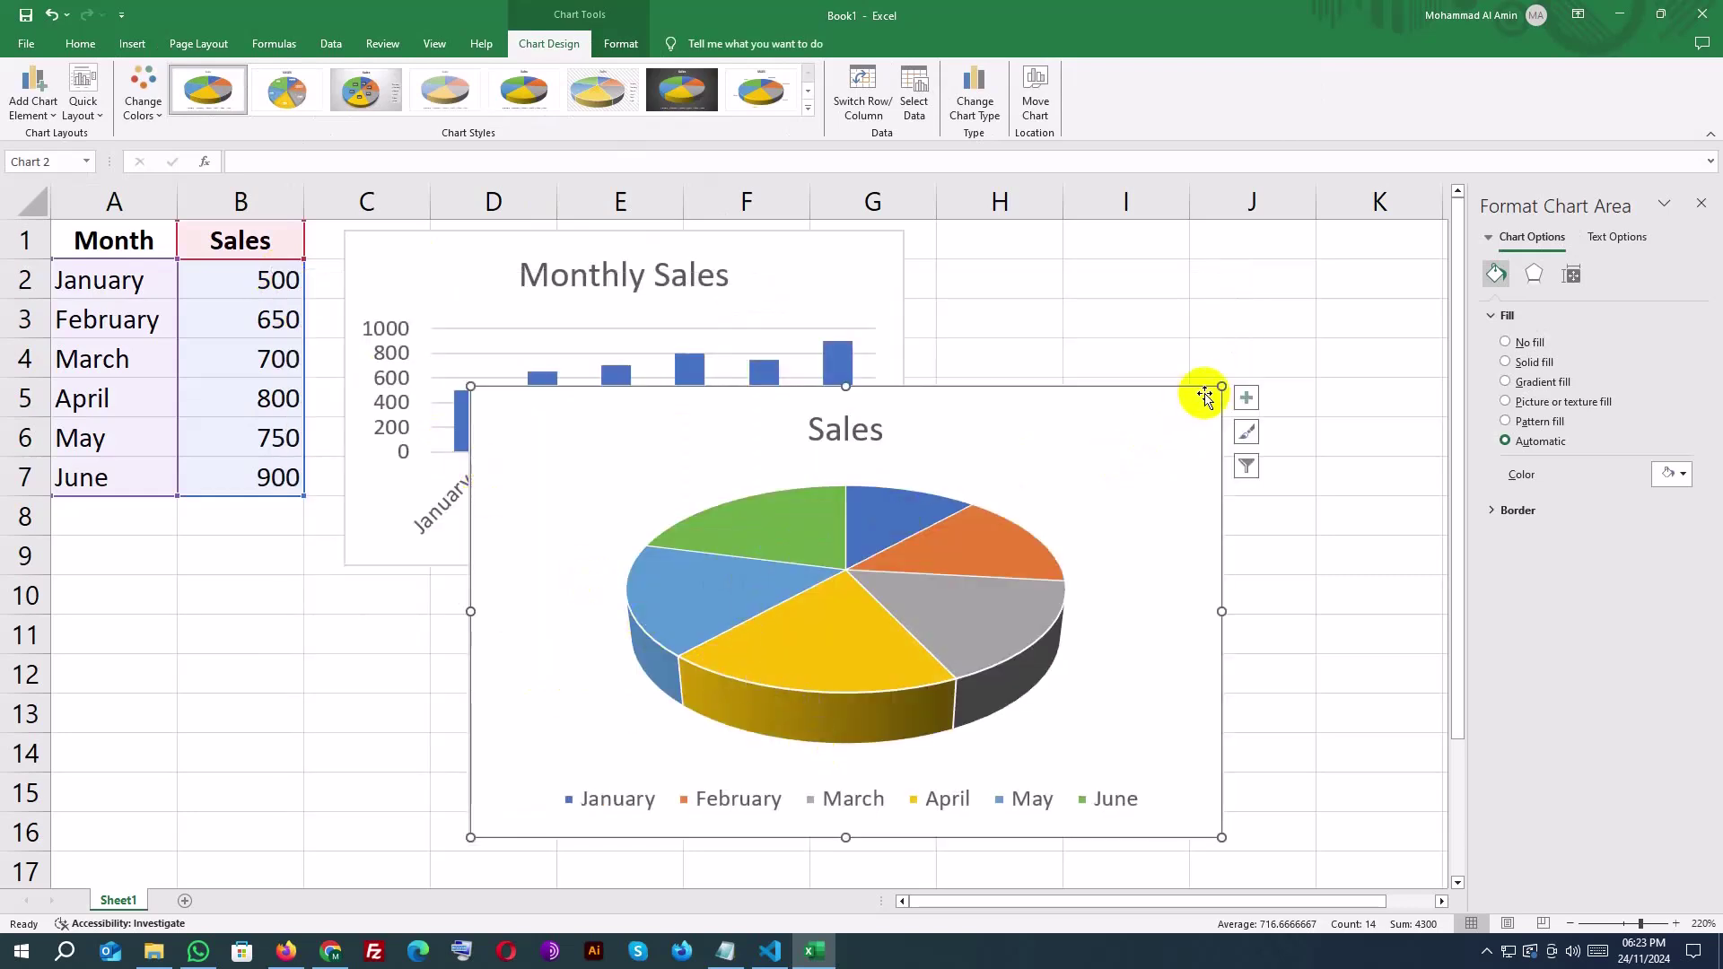
{"action": "left_click_drag", "start_coordinate": [1220, 387], "coordinate": [992, 423]}
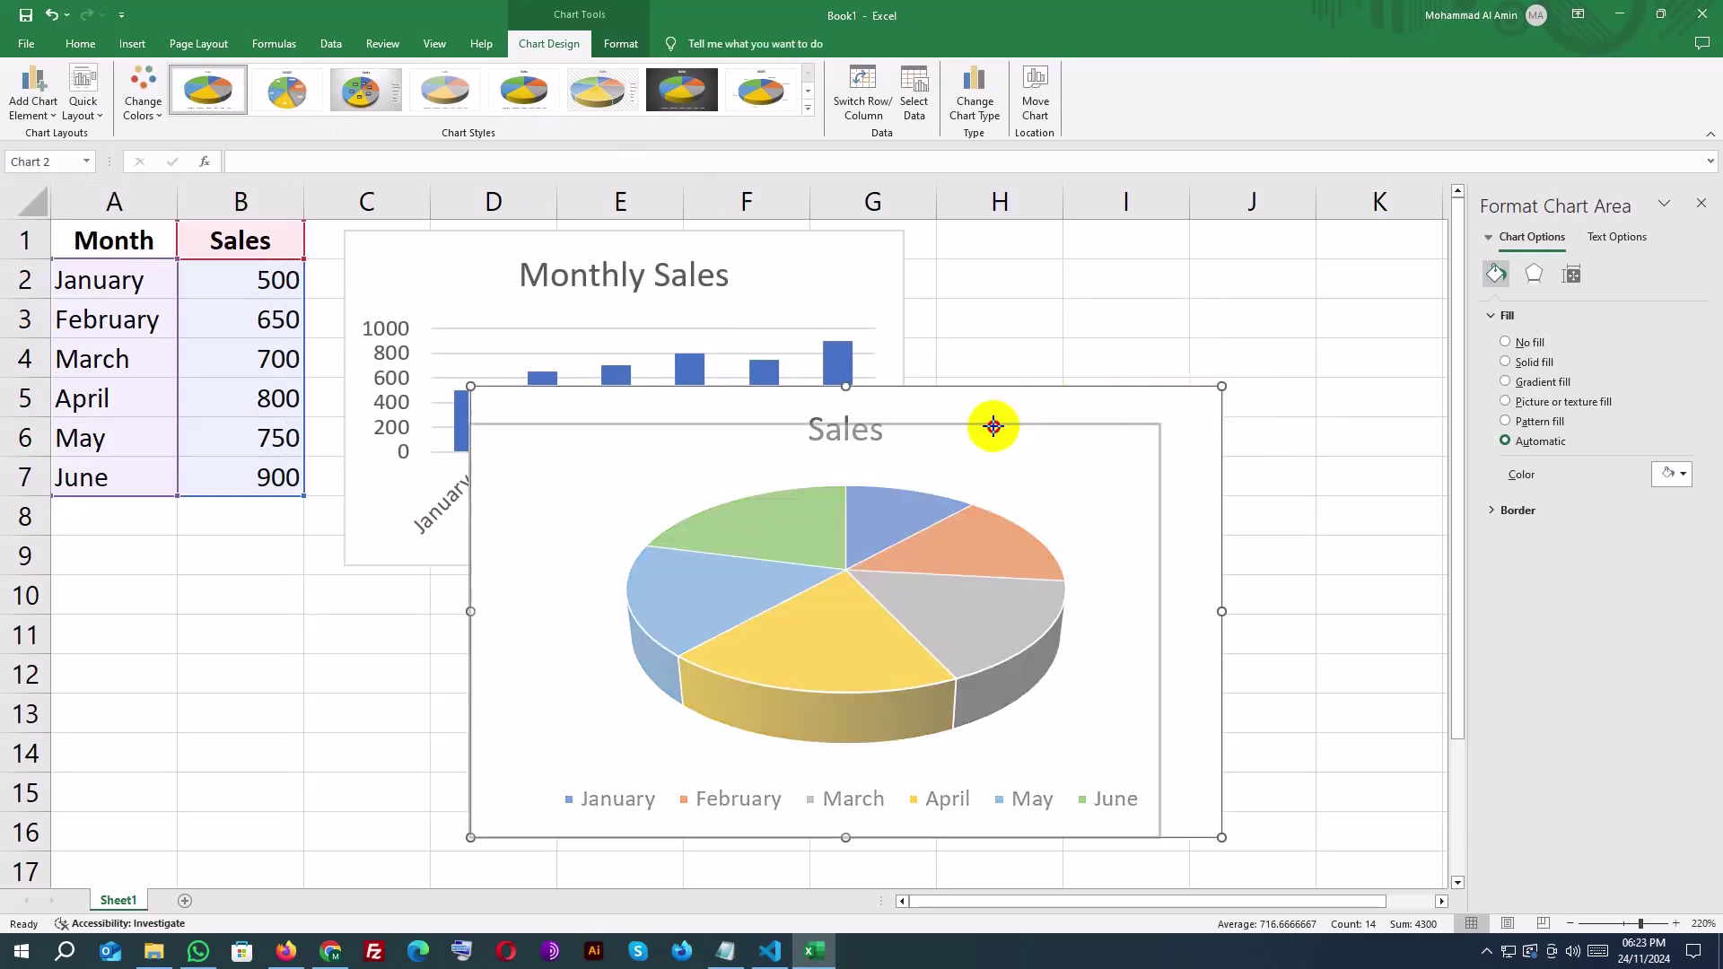
{"action": "left_click_drag", "start_coordinate": [781, 569], "coordinate": [1000, 542]}
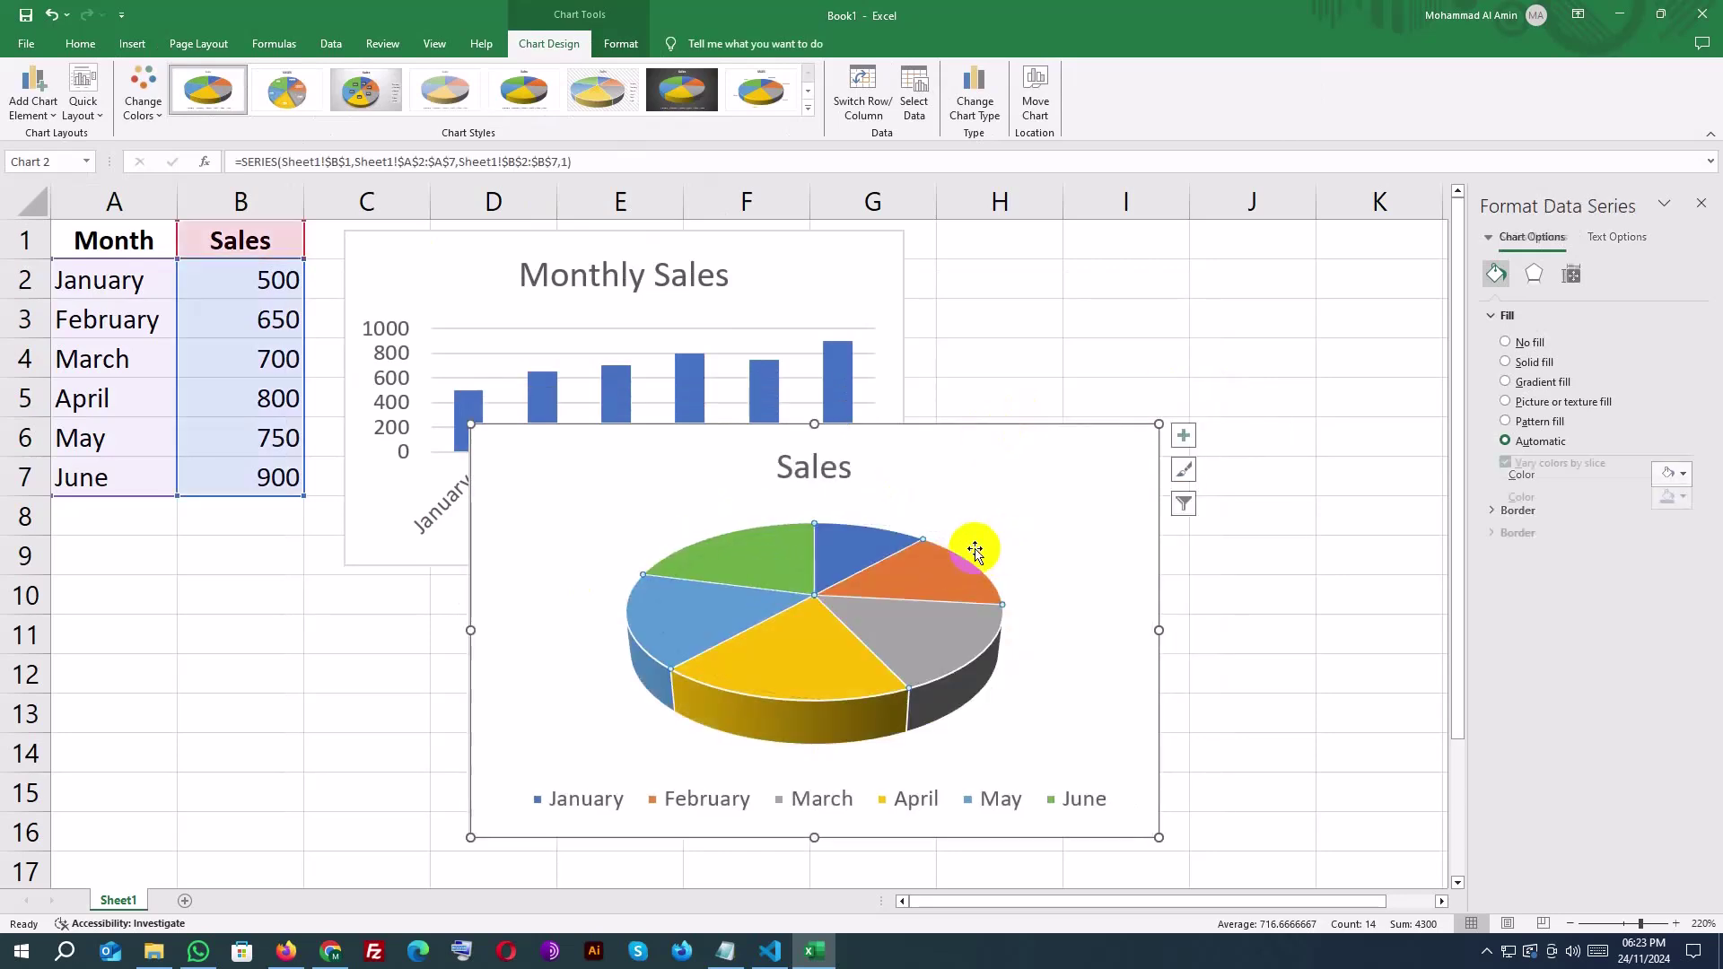
{"action": "left_click_drag", "start_coordinate": [591, 464], "coordinate": [1017, 267]}
{"action": "left_click_drag", "start_coordinate": [908, 231], "coordinate": [1032, 296]}
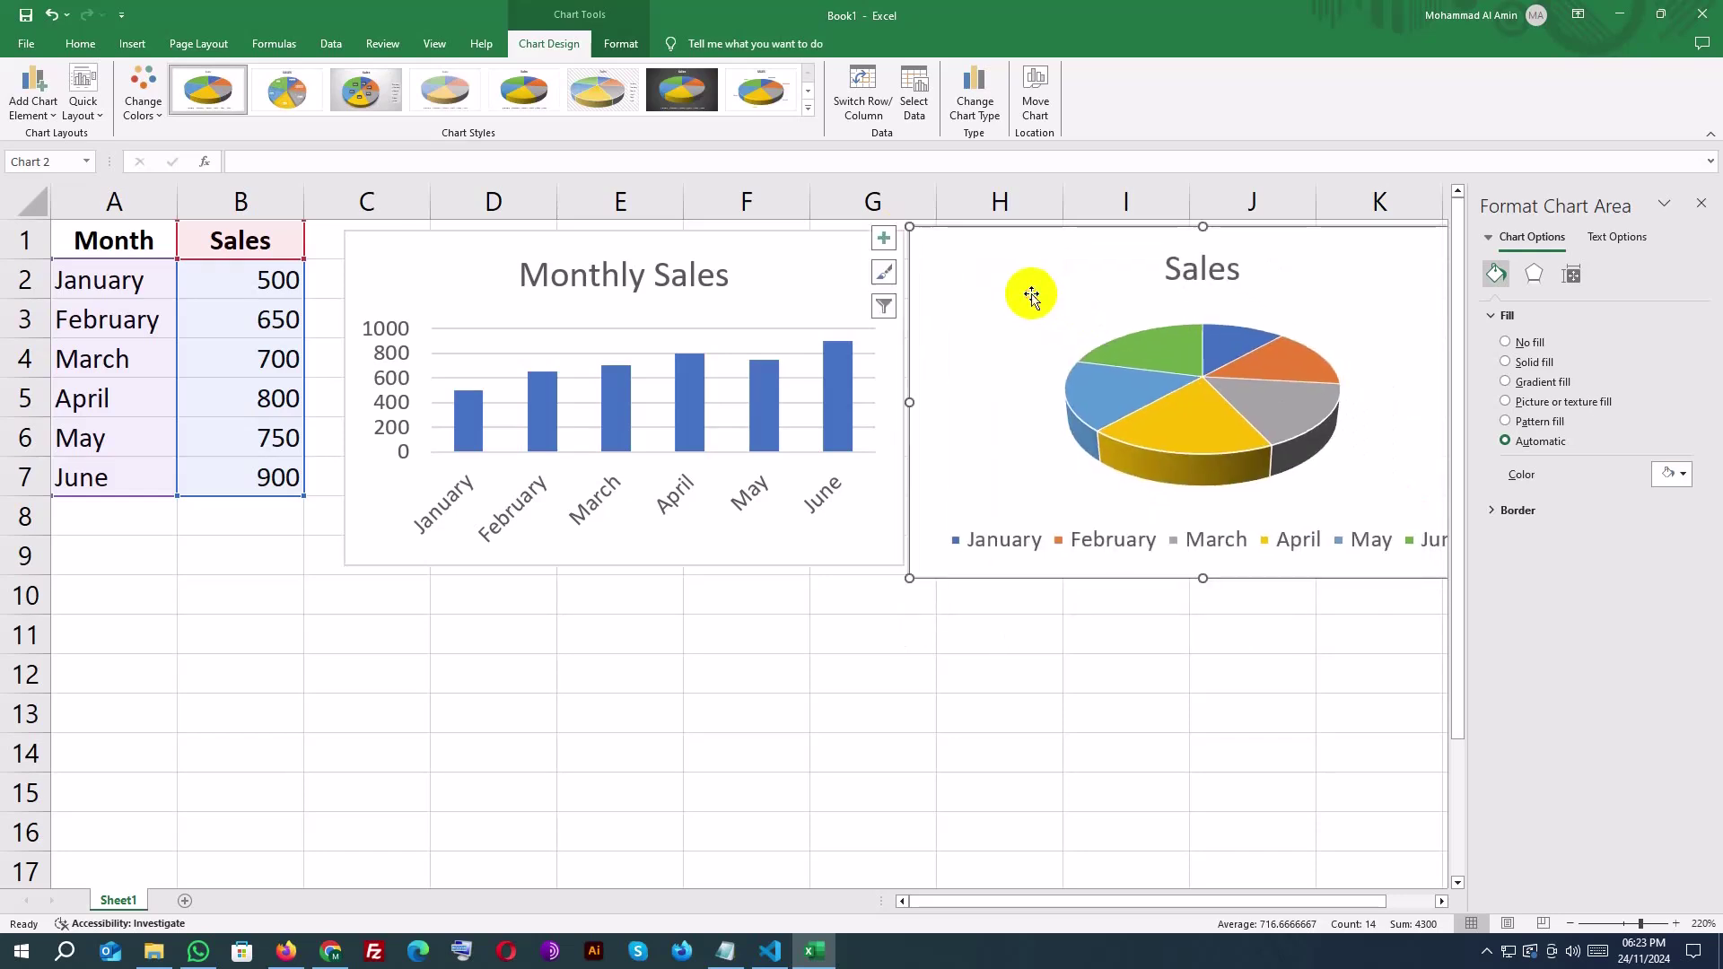
Narrow the column chart from its right edge and select the pie chart.
{"action": "left_click", "coordinate": [895, 401]}
{"action": "left_click_drag", "start_coordinate": [901, 395], "coordinate": [808, 398]}
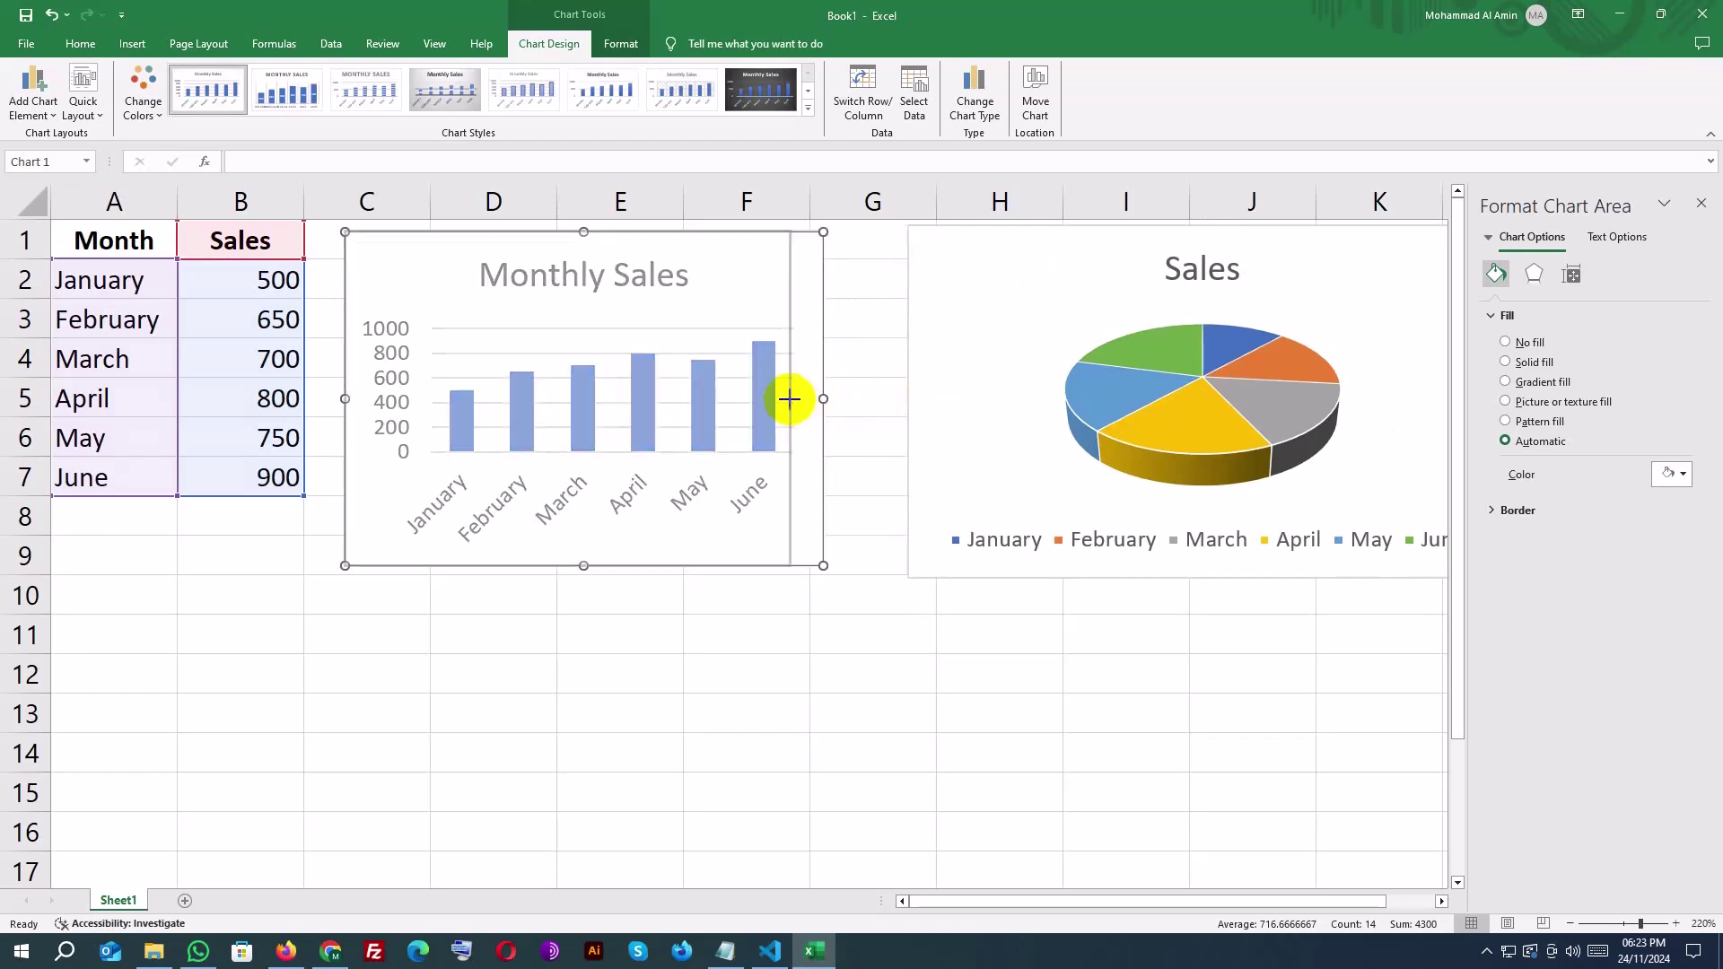
{"action": "left_click", "coordinate": [1008, 376]}
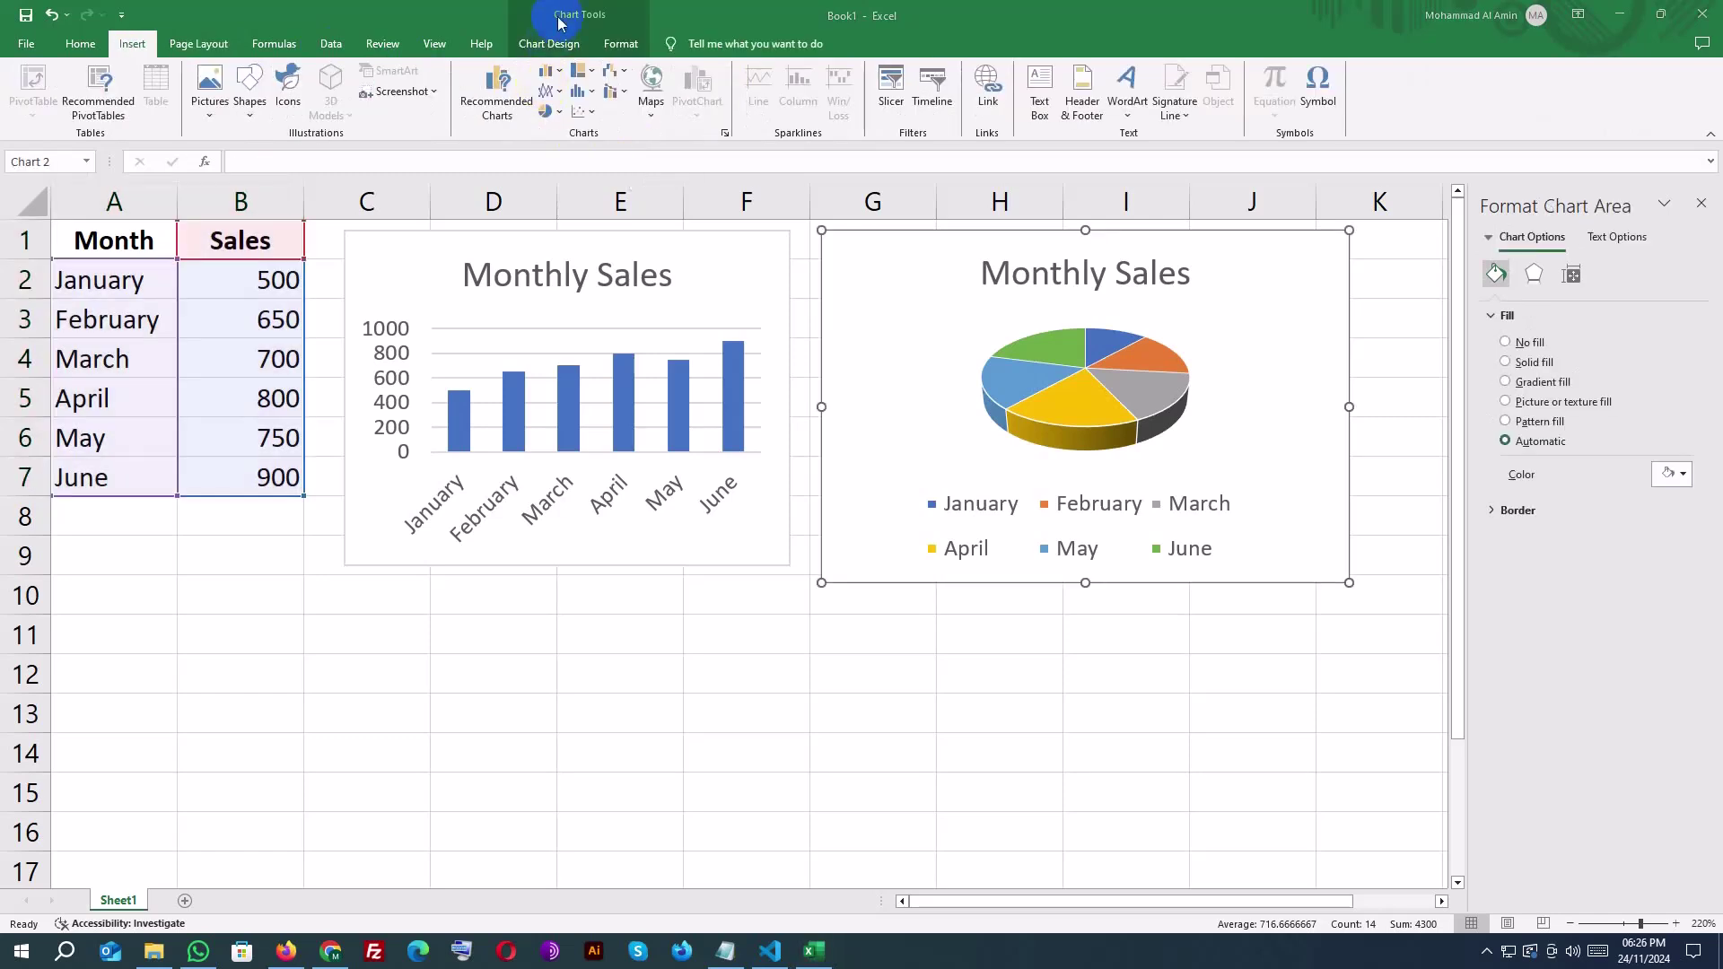
Apply chart Style 7 to the pie chart, giving a bold MONTHLY SALES title and month slice labels.
{"action": "left_click", "coordinate": [549, 45]}
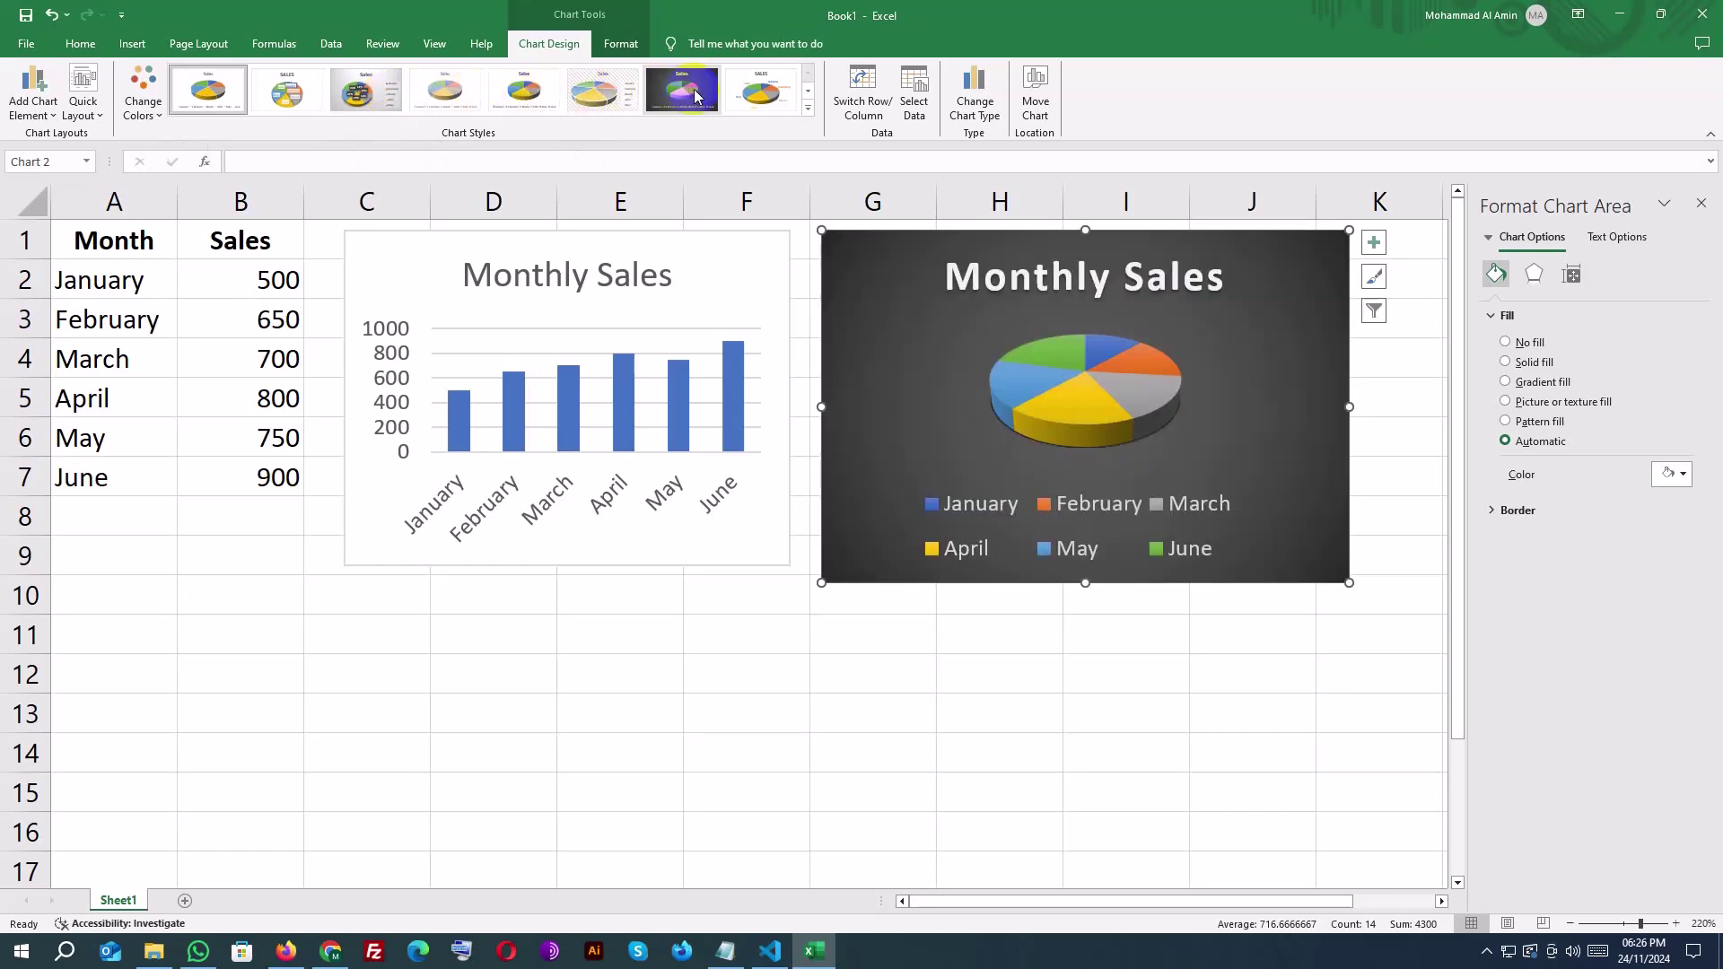
{"action": "left_click", "coordinate": [741, 94]}
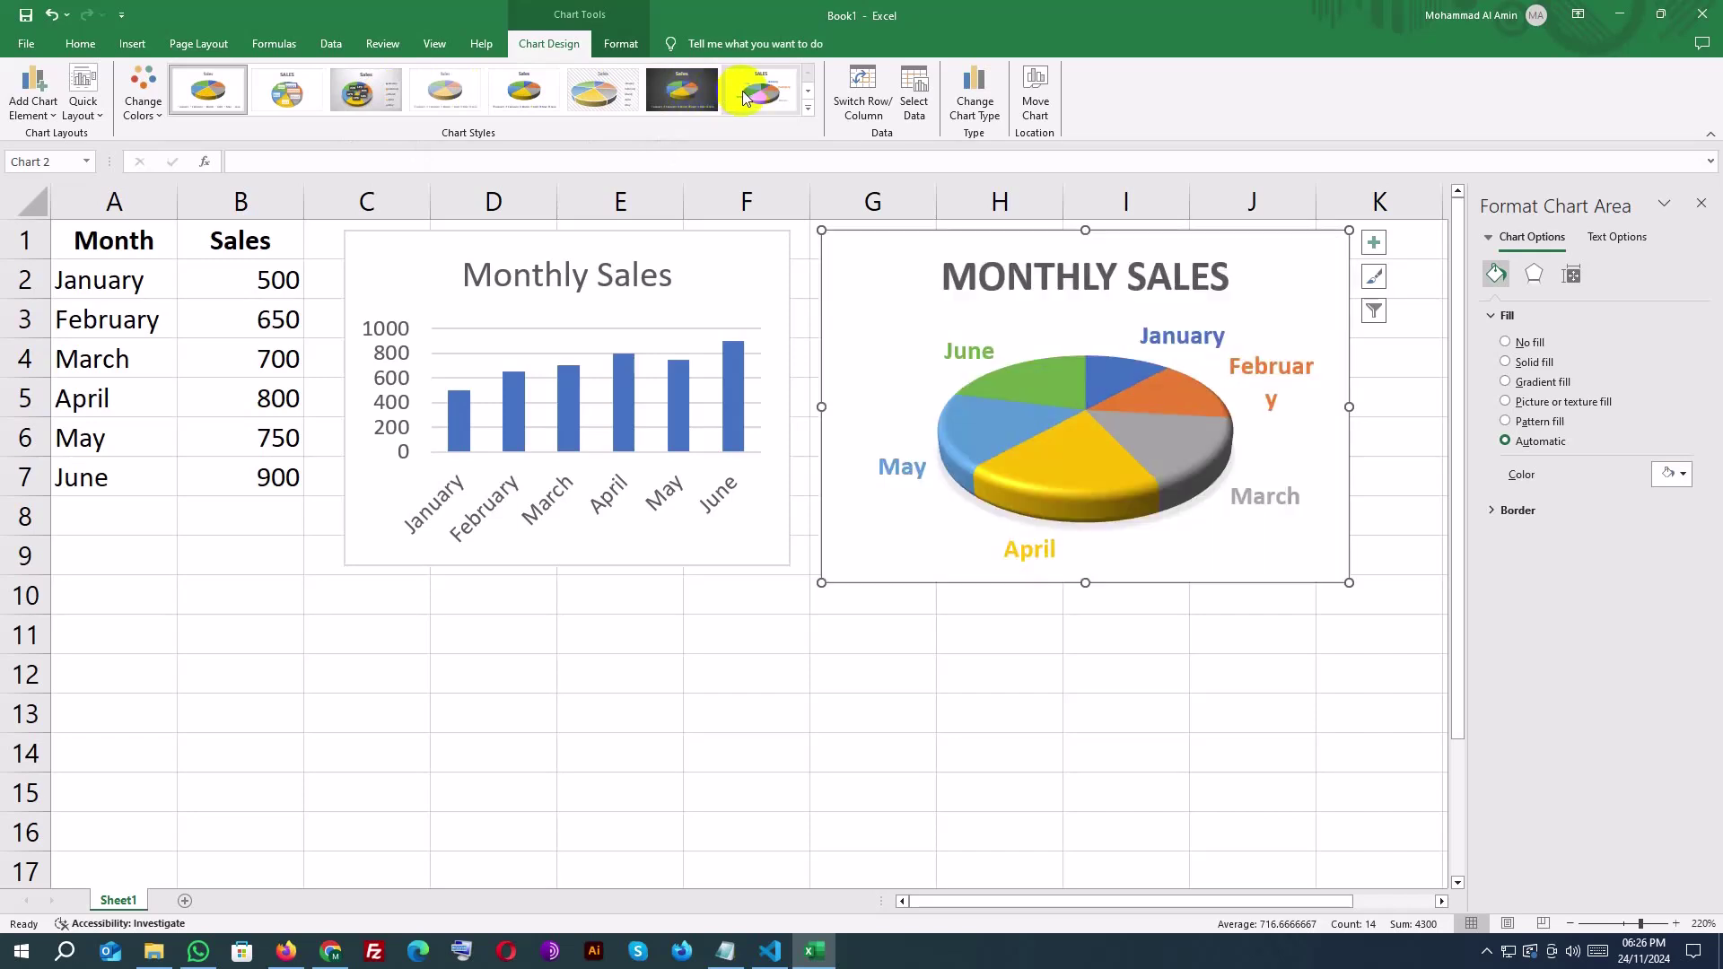
{"action": "left_click", "coordinate": [808, 91]}
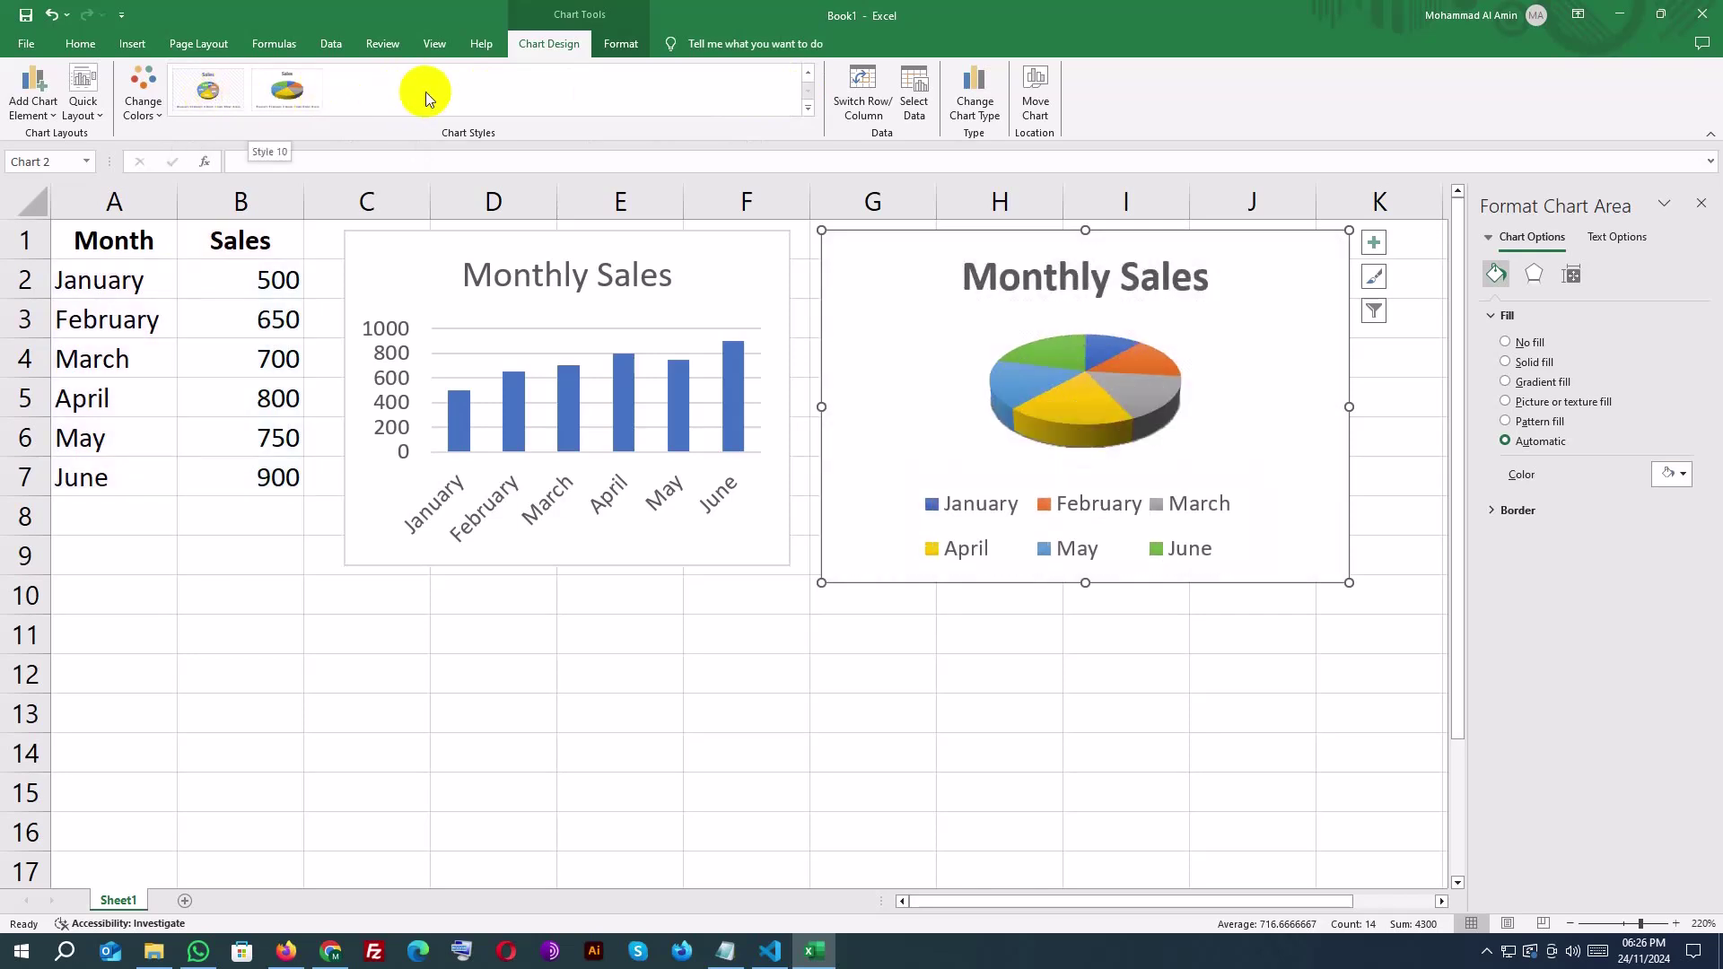
{"action": "left_click", "coordinate": [808, 74]}
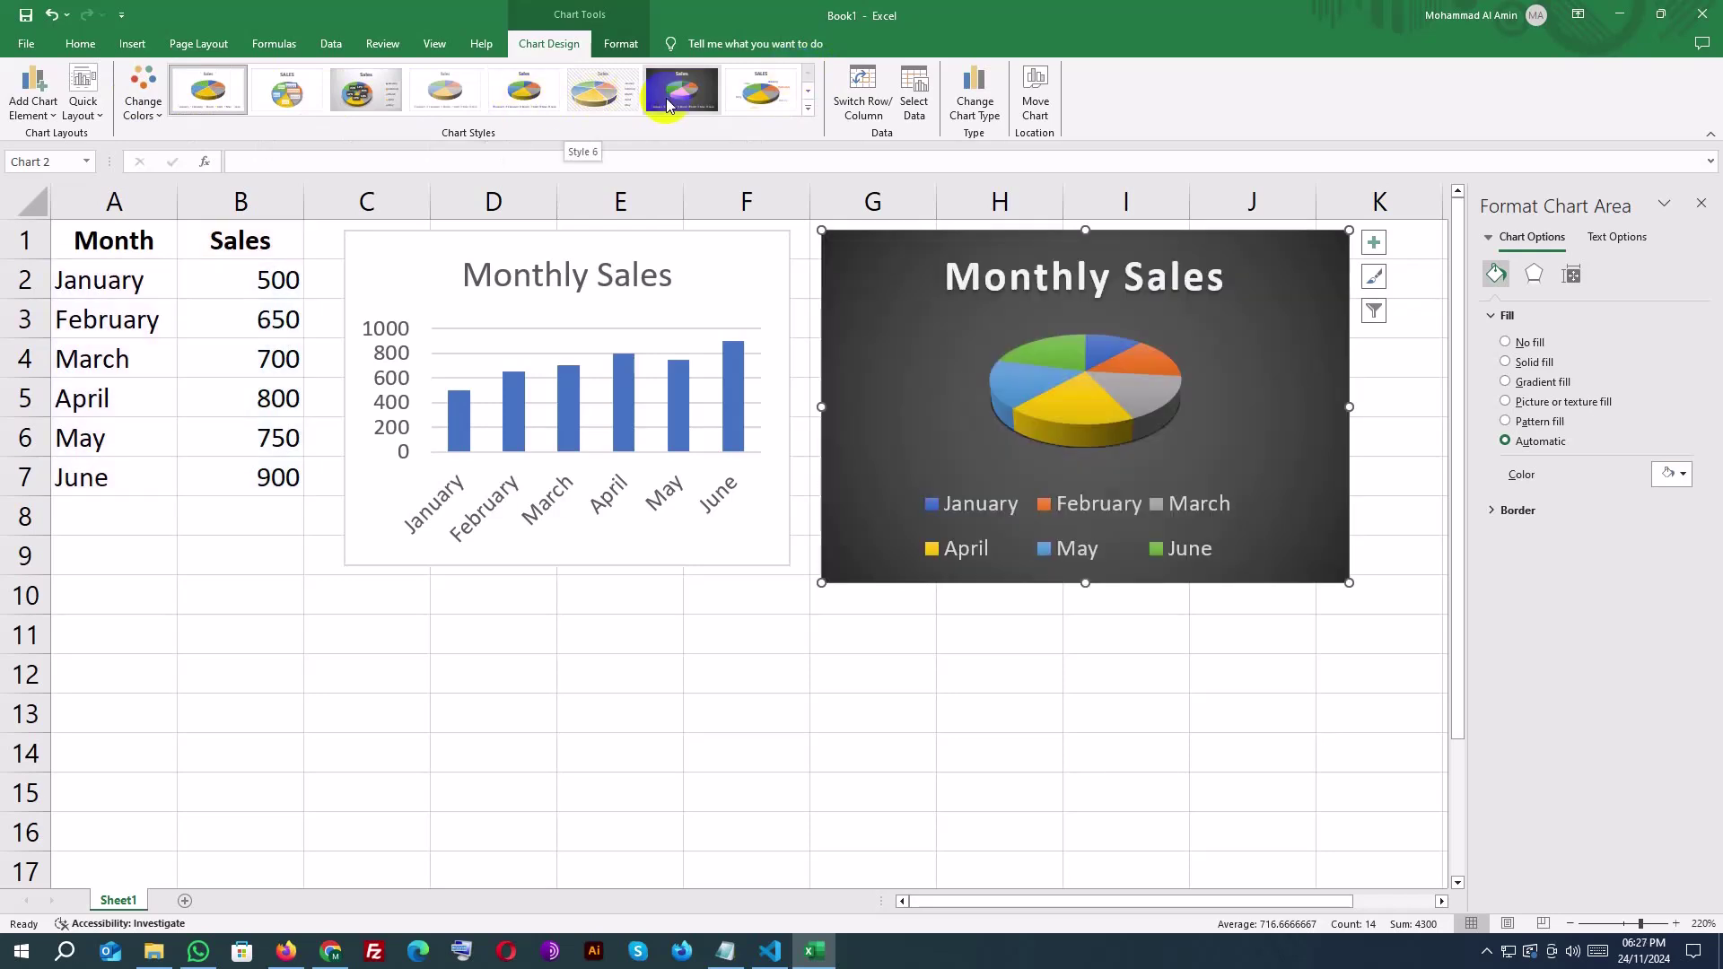
{"action": "left_click", "coordinate": [732, 101]}
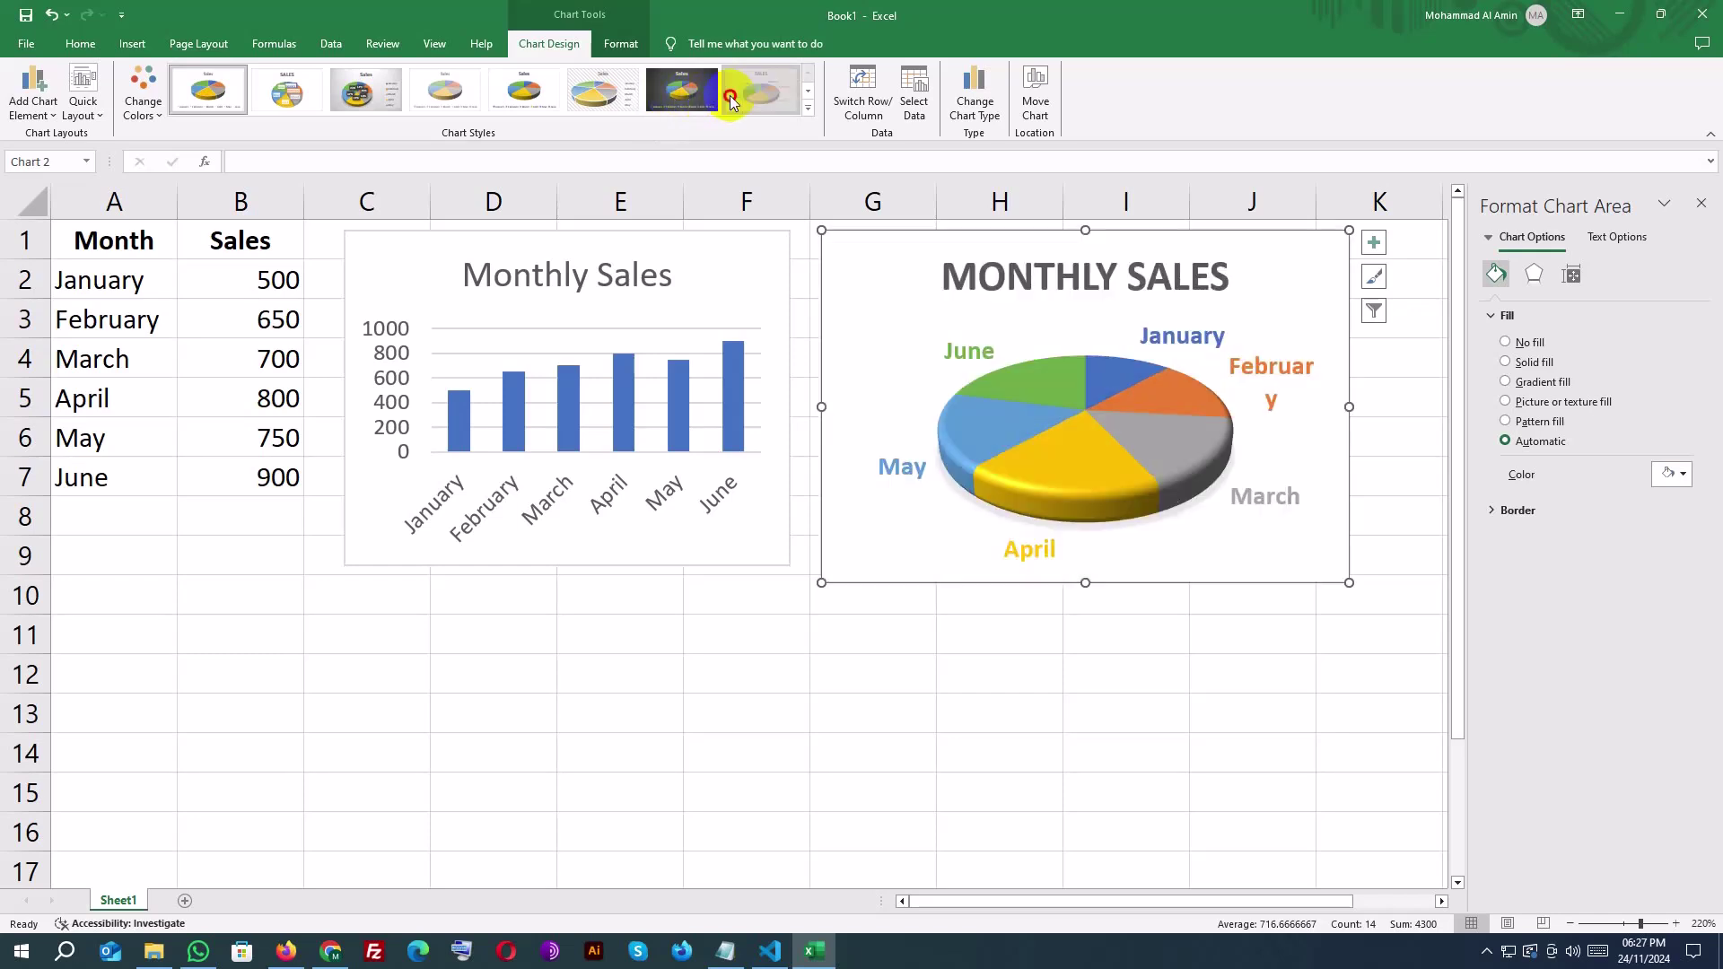
{"action": "left_click", "coordinate": [908, 486]}
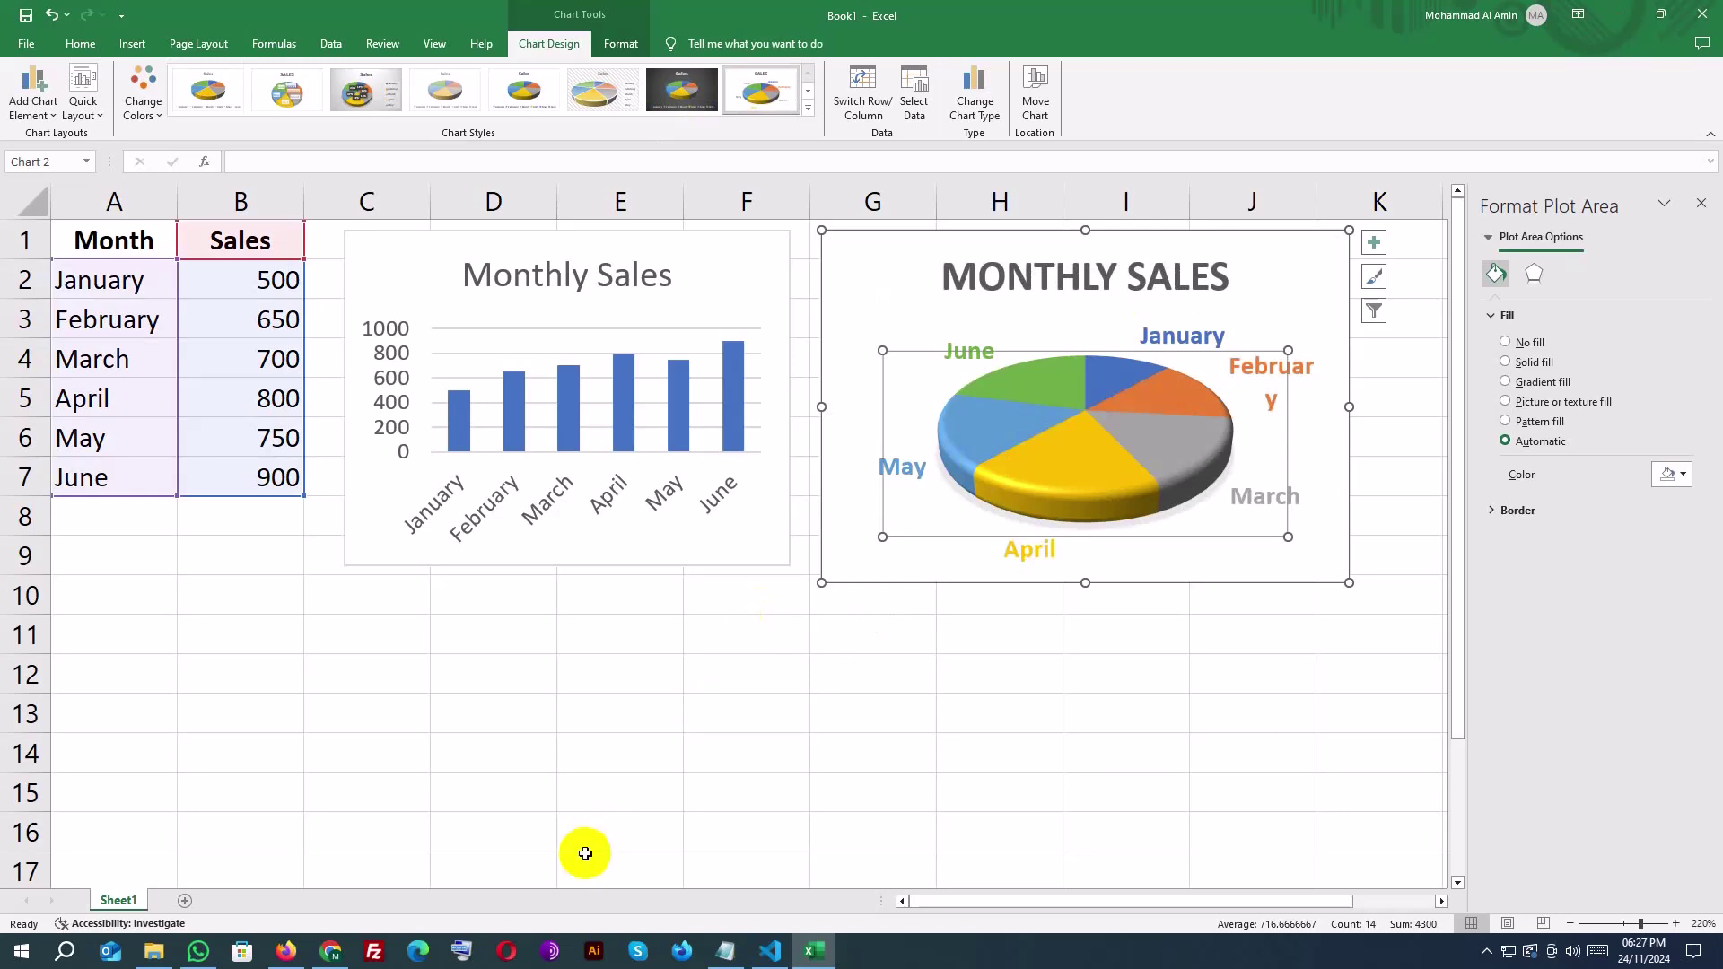
{"action": "left_click", "coordinate": [582, 713]}
Save the workbook to Documents as 'Monthly Sales.xlsx', replacing the name Book1.xlsx.
{"action": "left_click", "coordinate": [26, 43]}
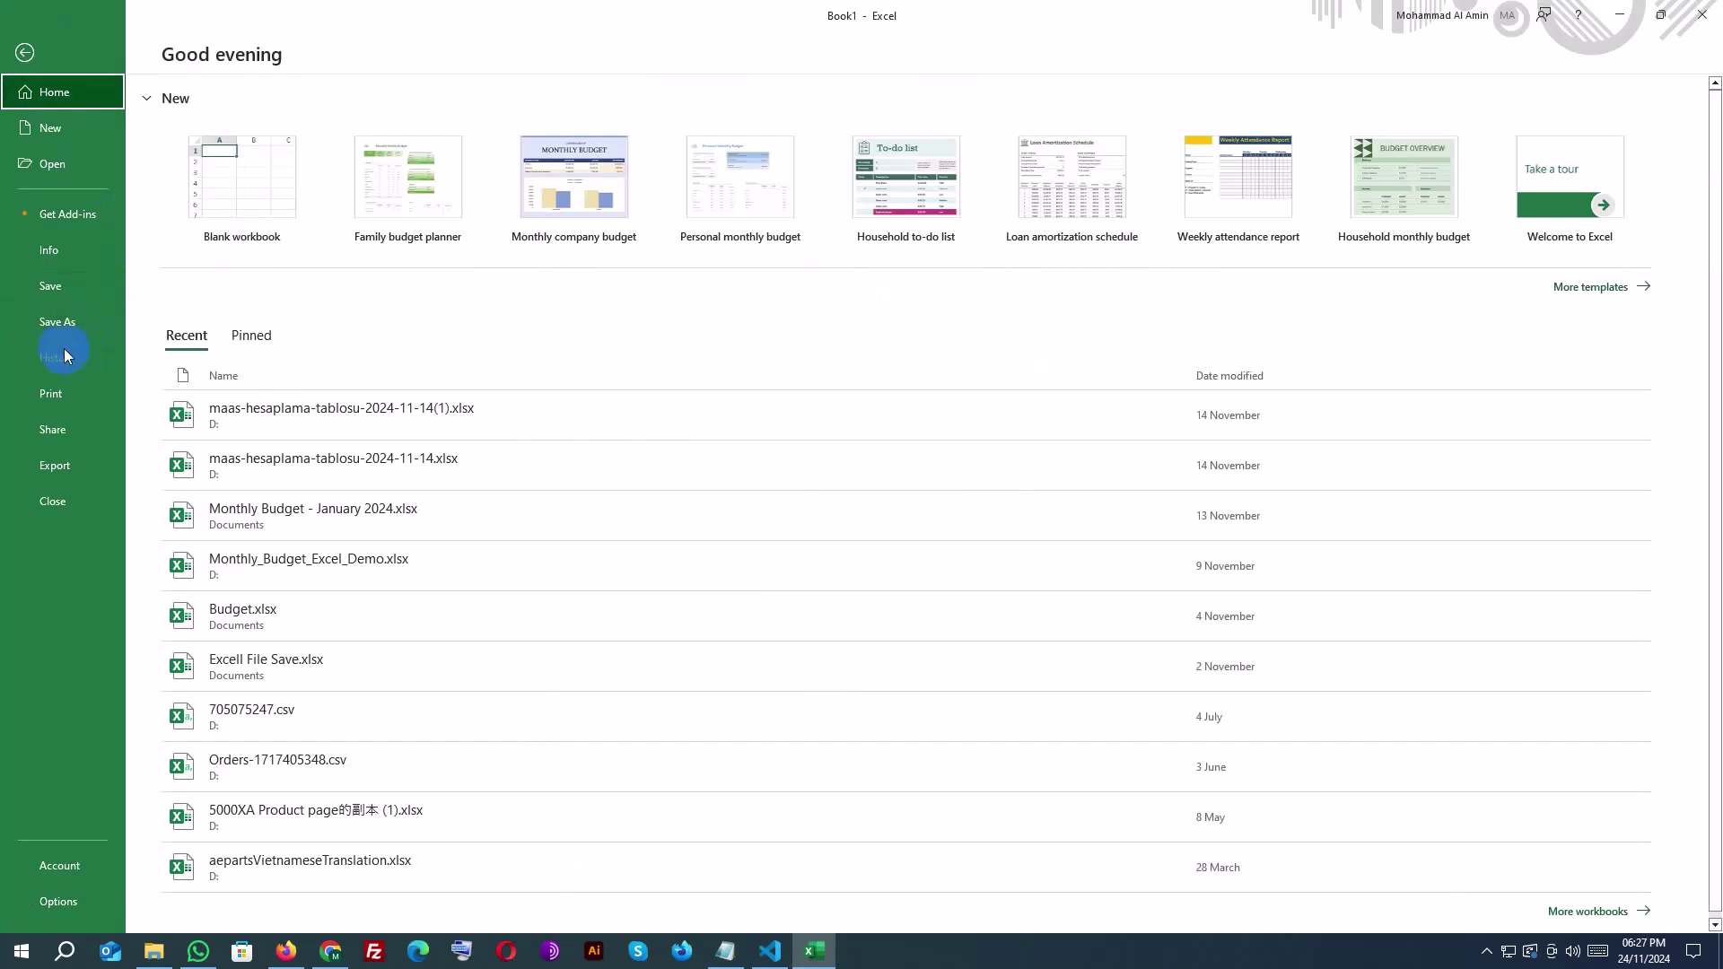
{"action": "left_click", "coordinate": [57, 320]}
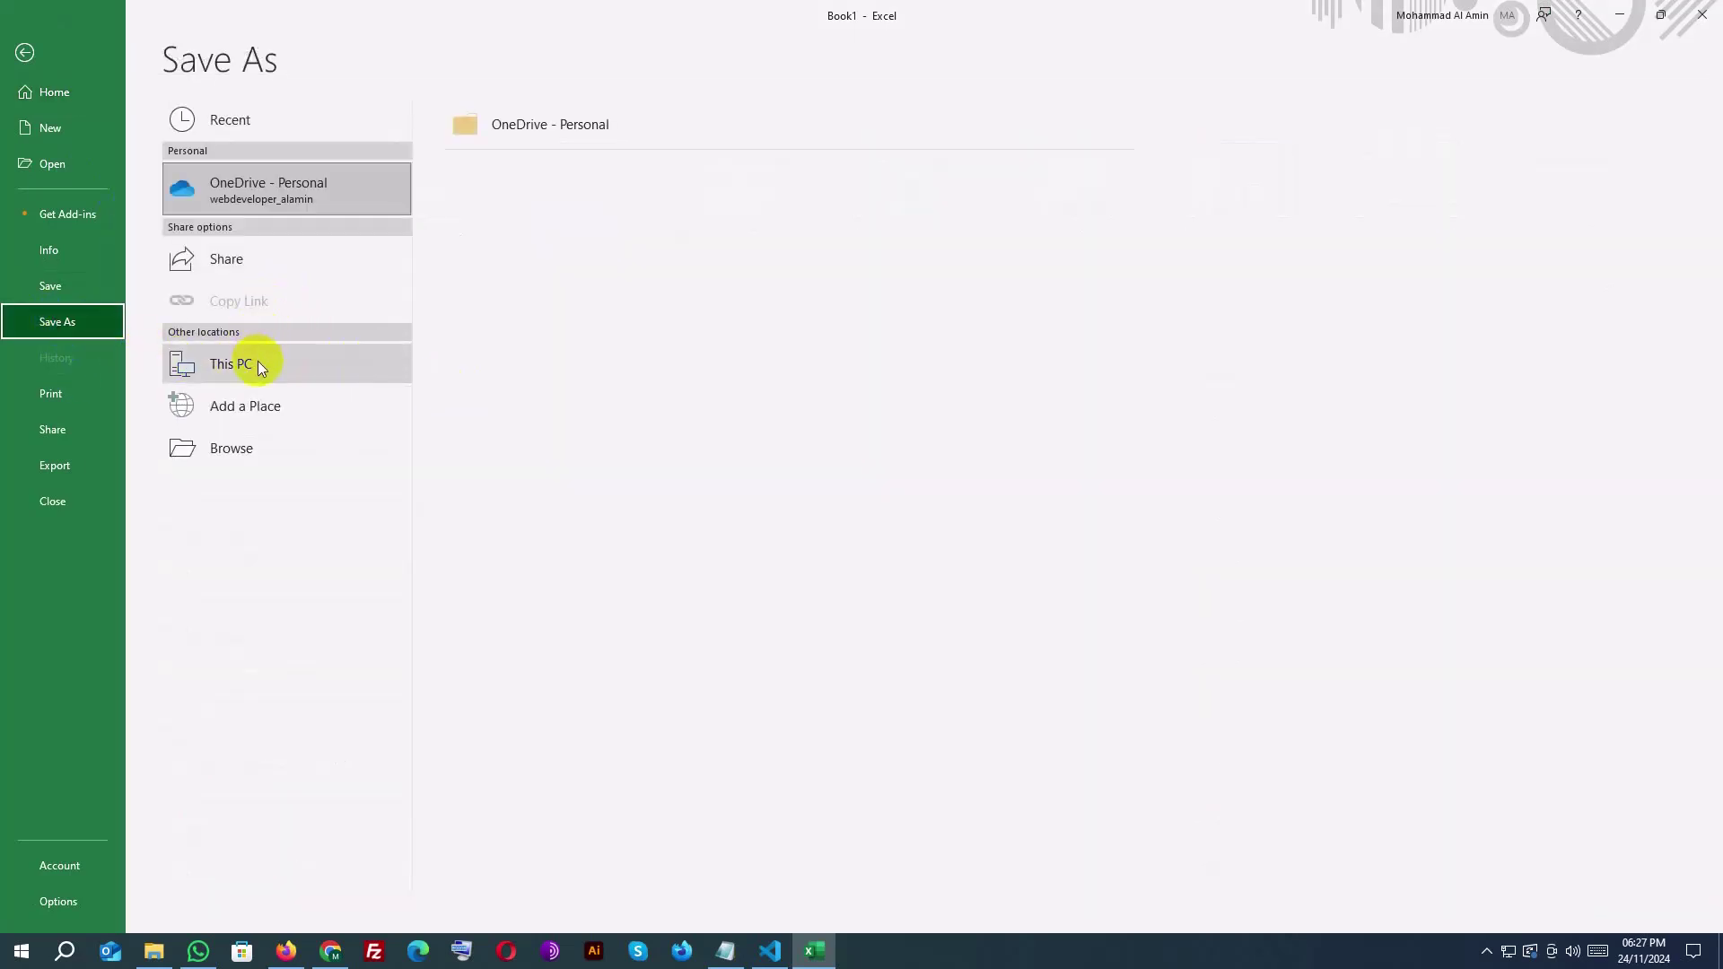
{"action": "left_click", "coordinate": [294, 192]}
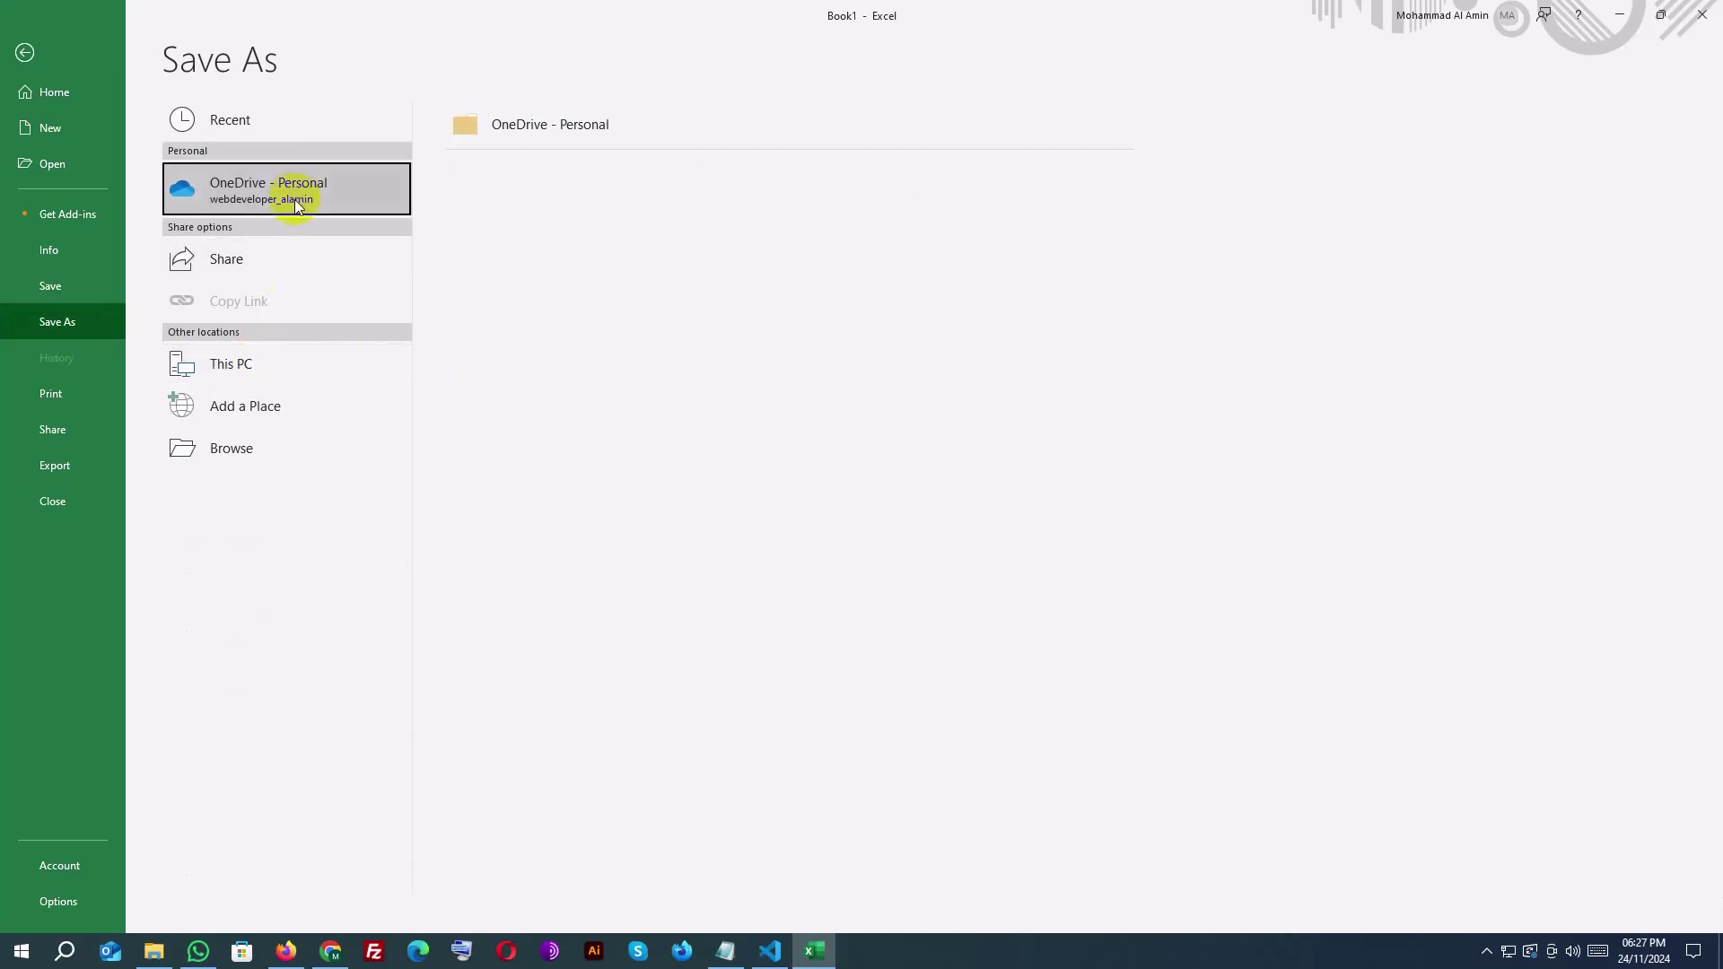
{"action": "left_click", "coordinate": [231, 376]}
{"action": "left_click", "coordinate": [232, 377]}
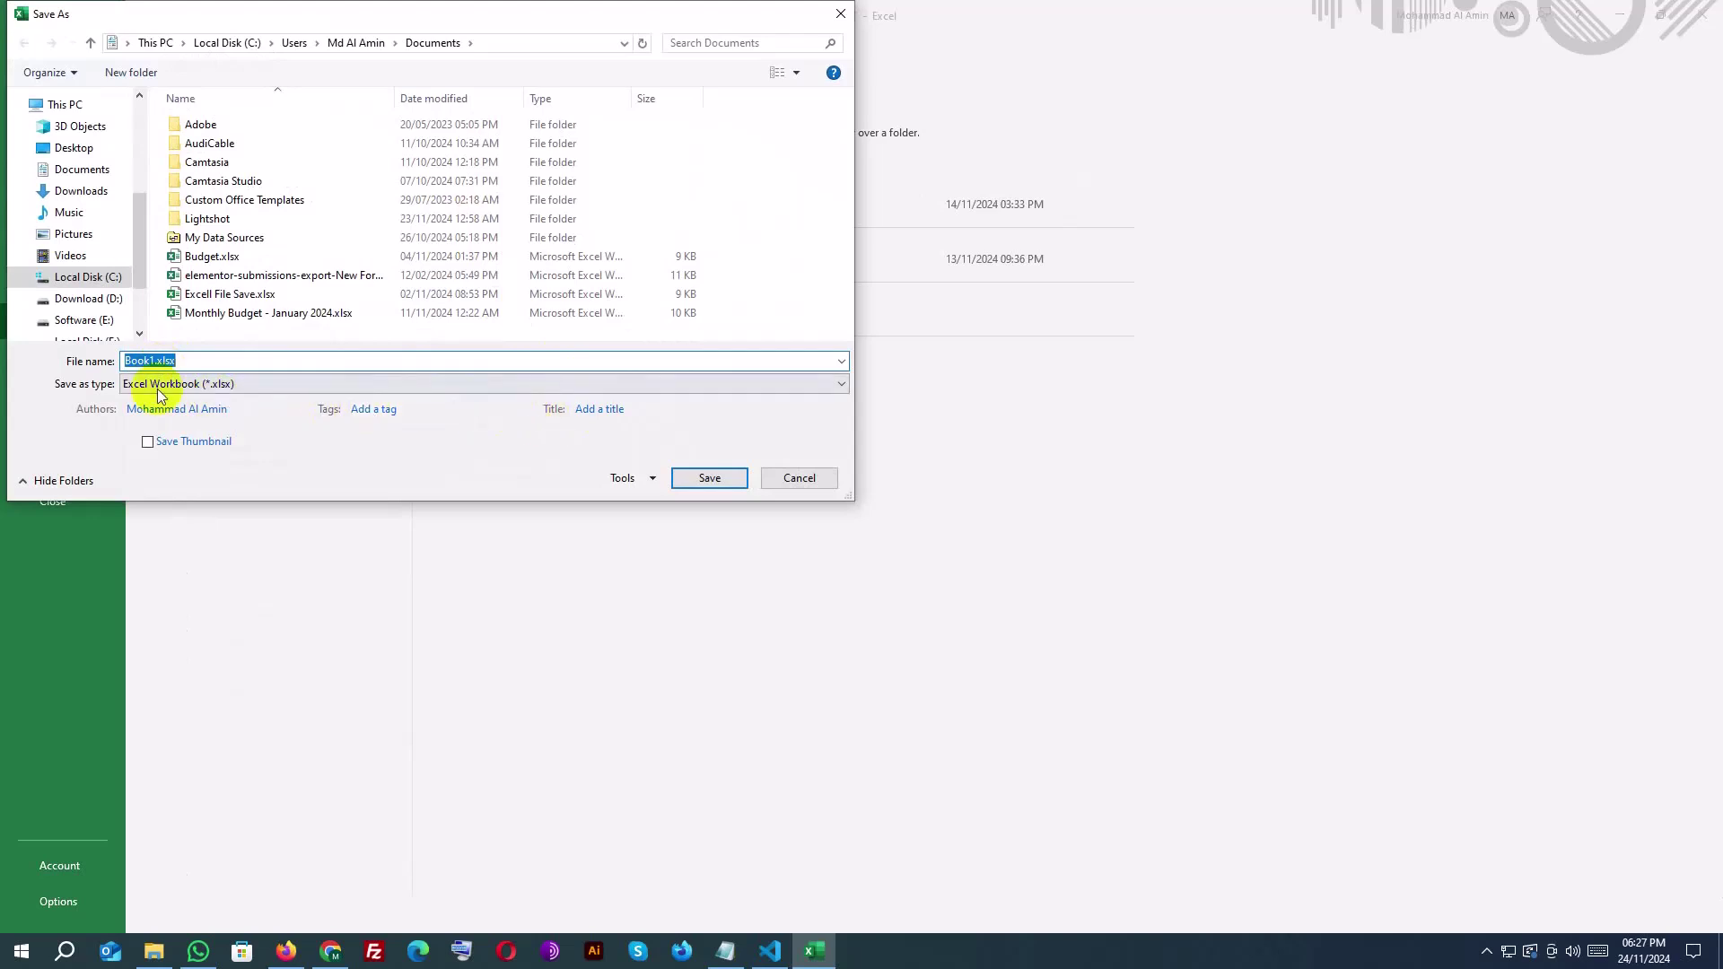
{"action": "left_click", "coordinate": [141, 359]}
{"action": "double_click", "coordinate": [141, 358]}
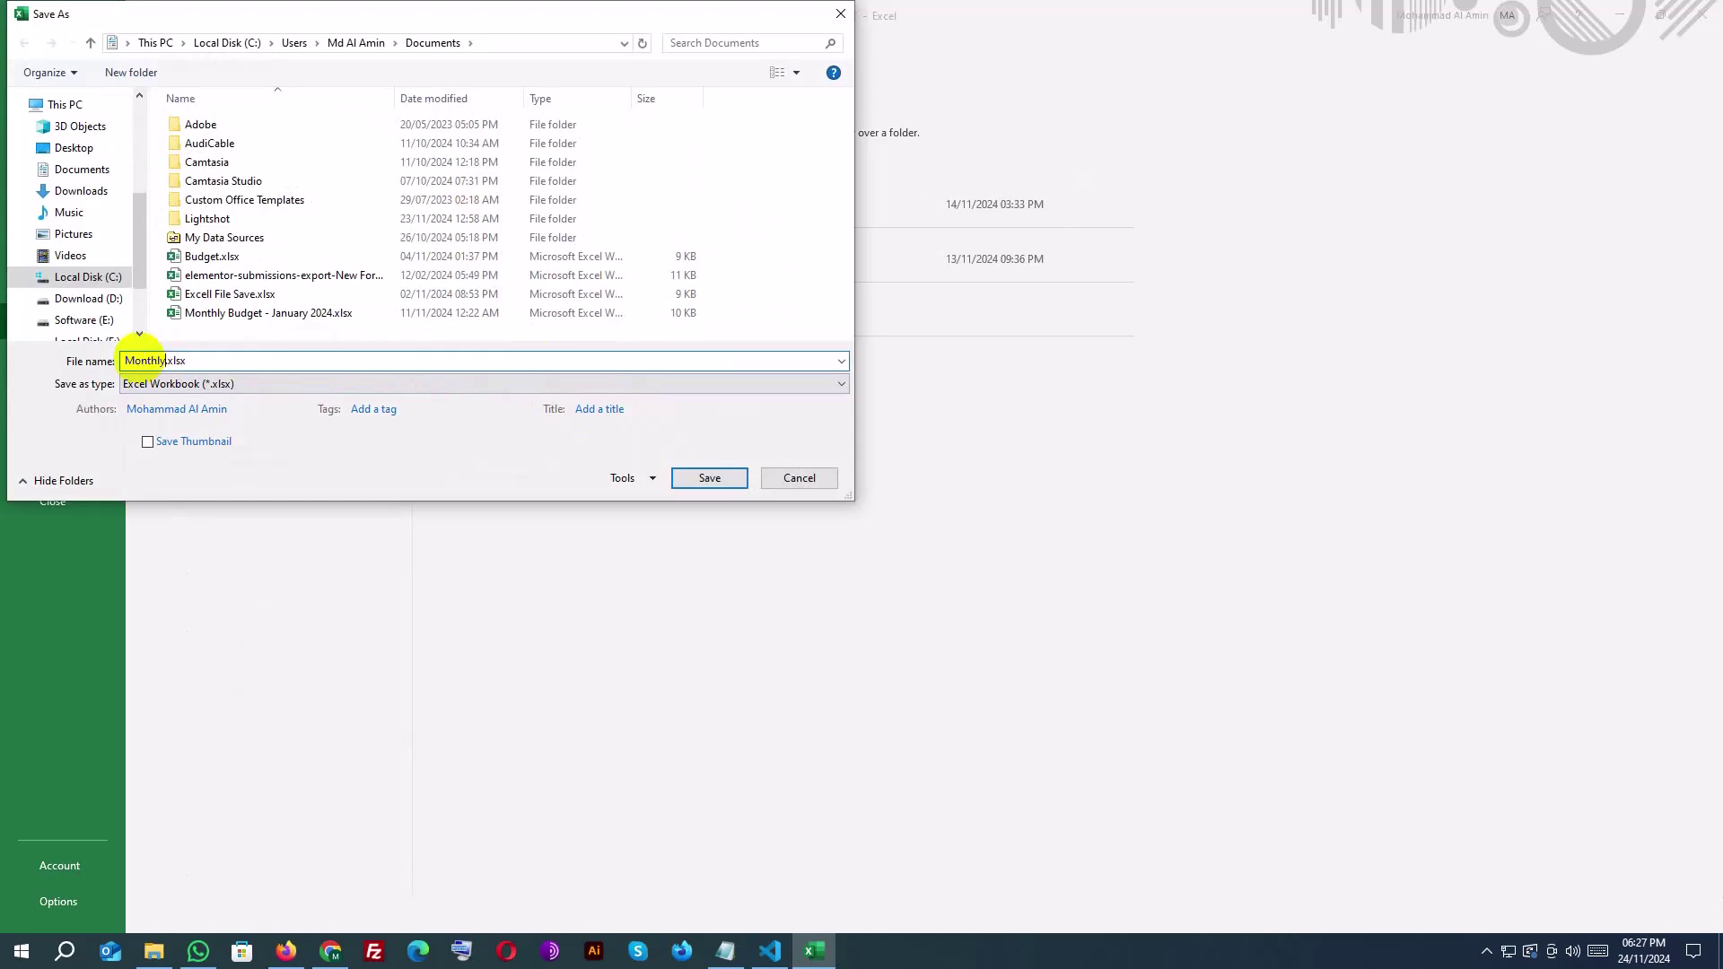
{"action": "key", "text": "Return"}
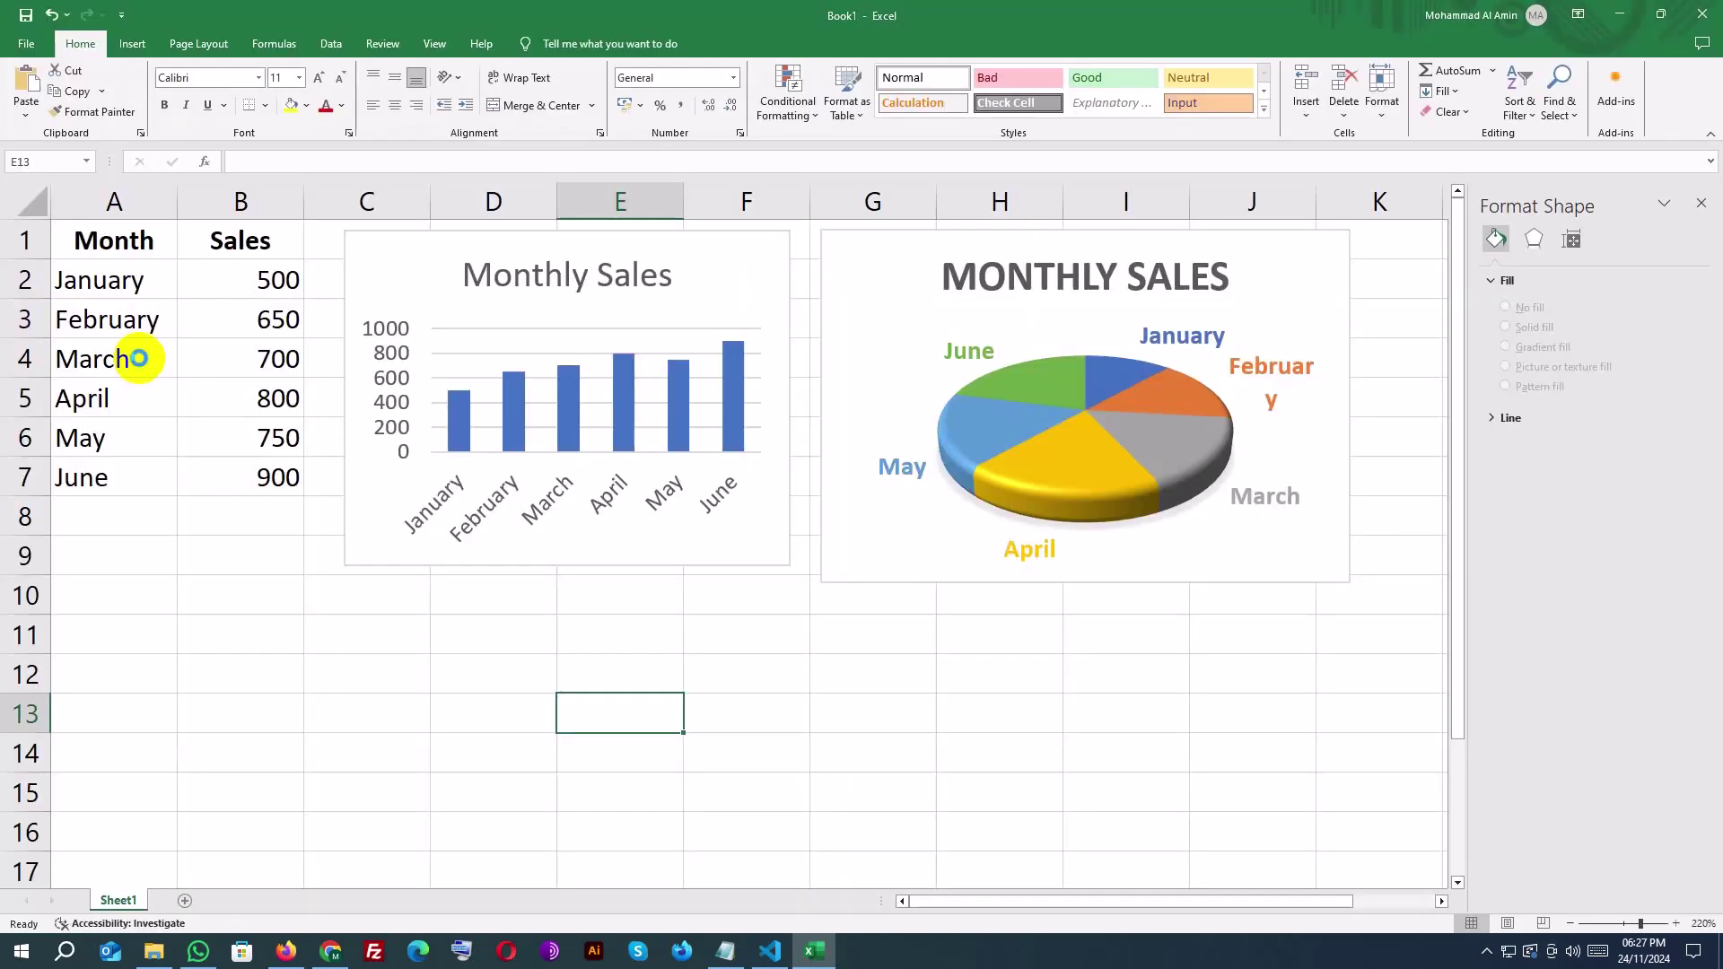
{"action": "left_click", "coordinate": [671, 665]}
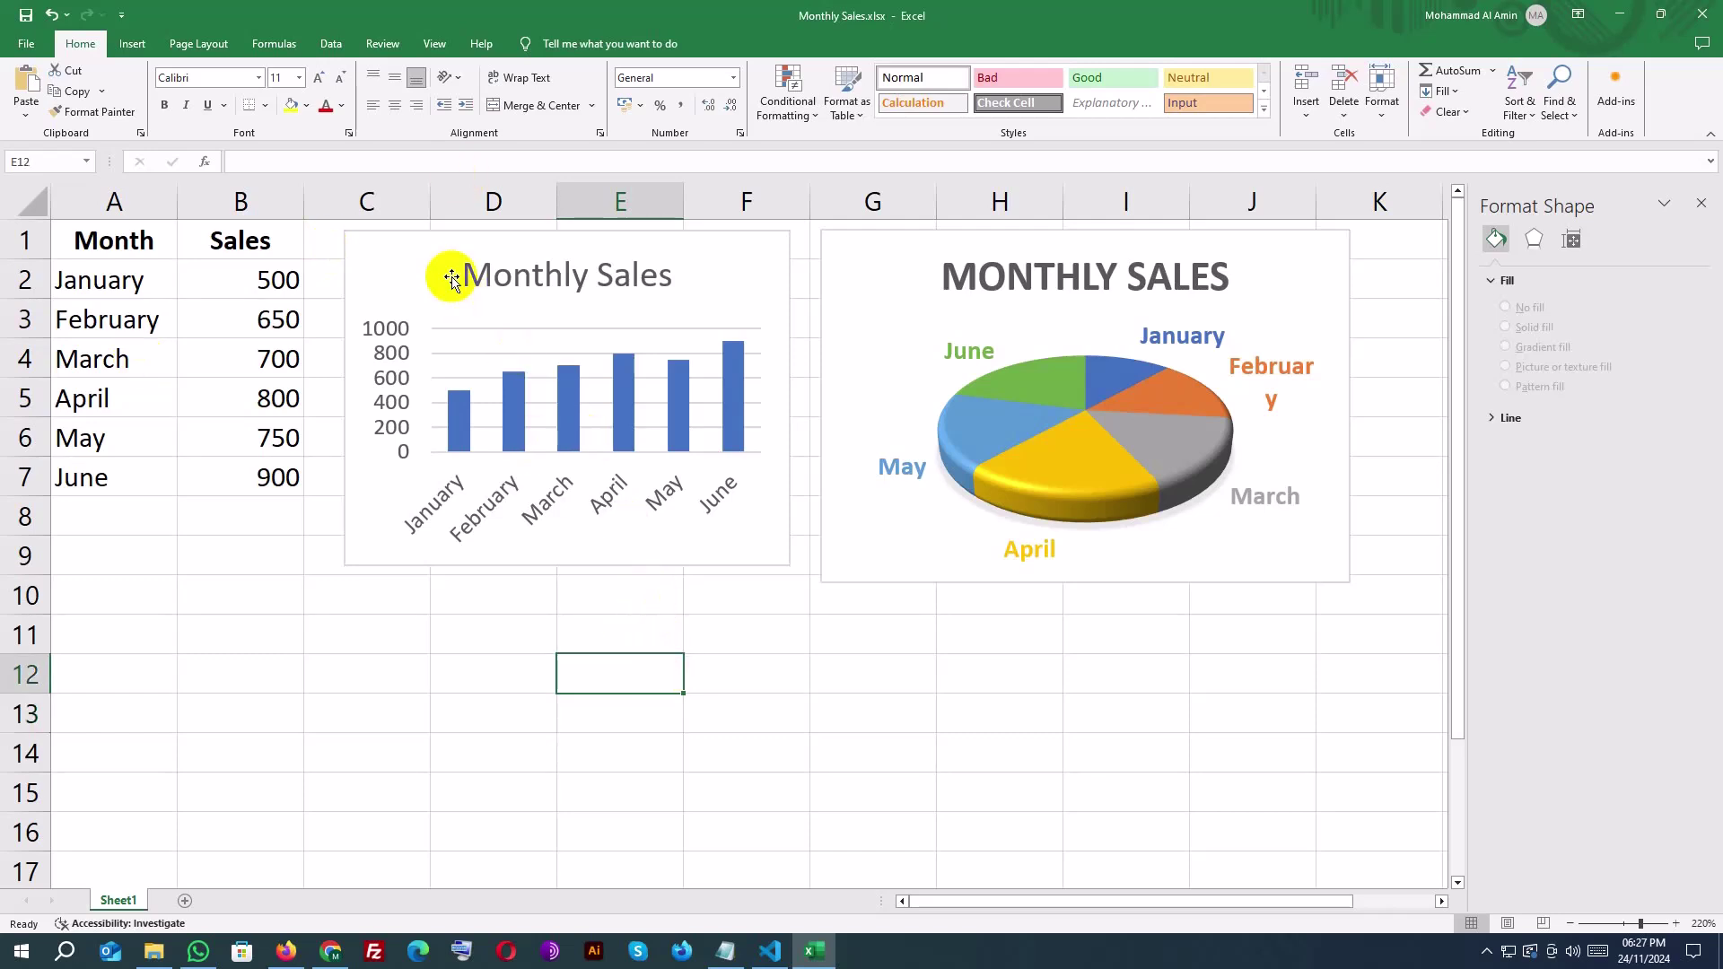
{"action": "left_click", "coordinate": [416, 259]}
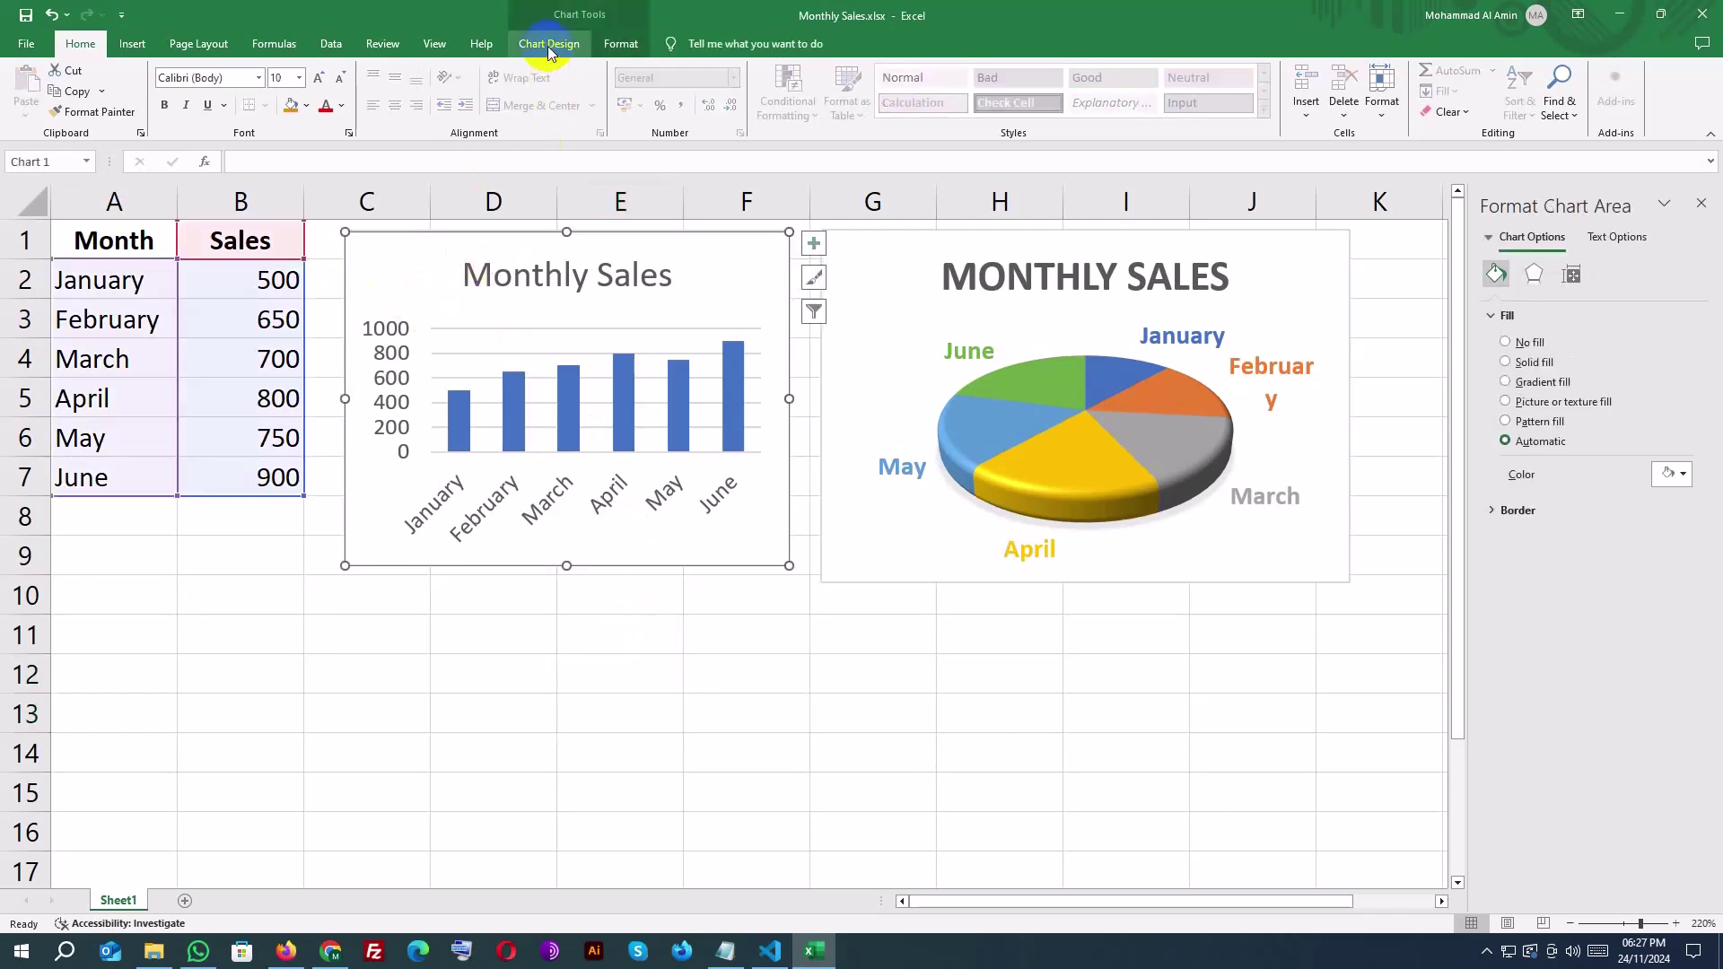
{"action": "left_click", "coordinate": [549, 47]}
{"action": "left_click", "coordinate": [580, 736]}
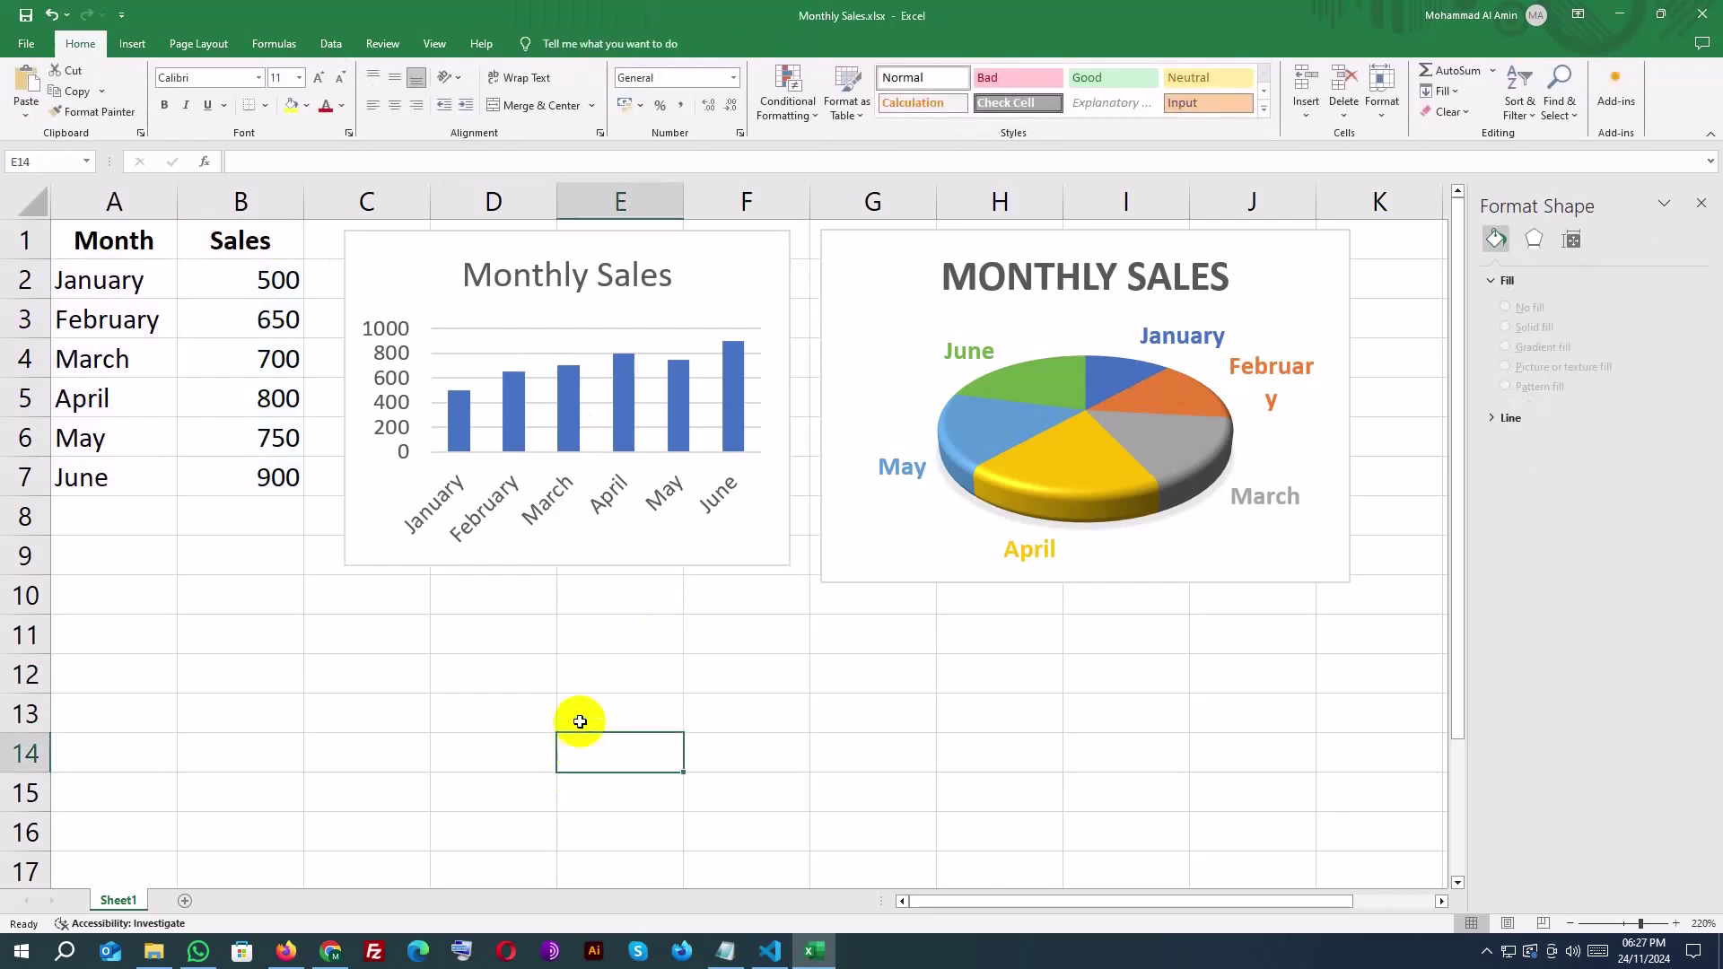
{"action": "left_click", "coordinate": [579, 721]}
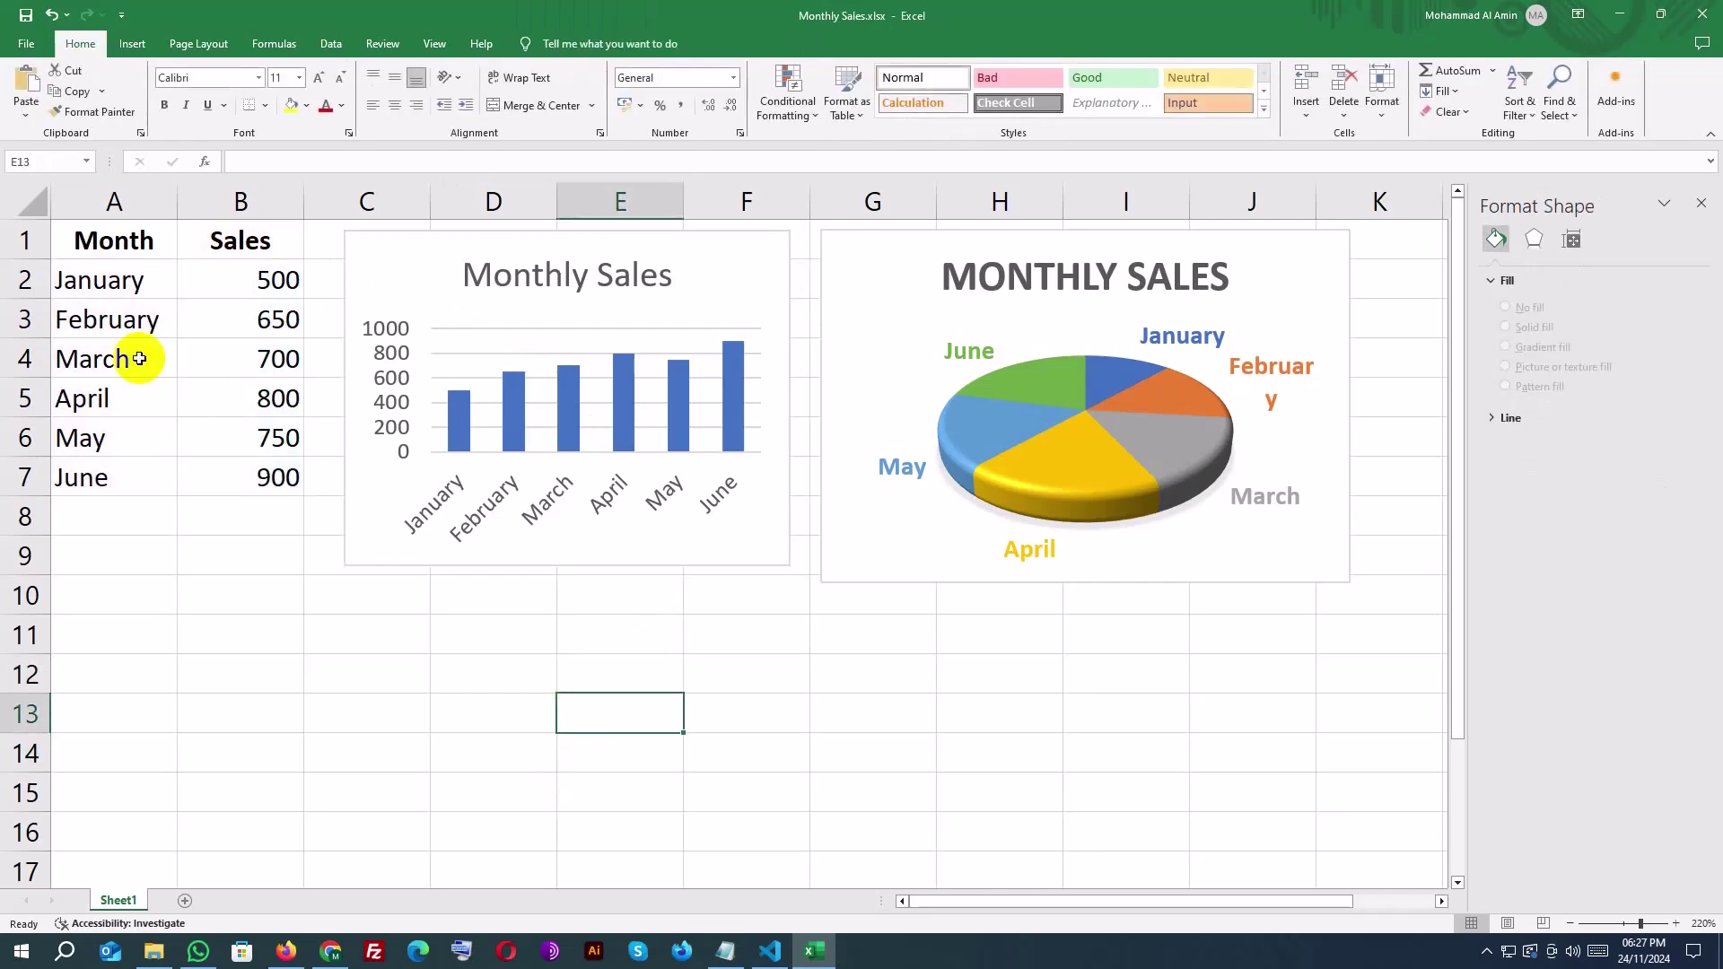
{"action": "left_click", "coordinate": [671, 666]}
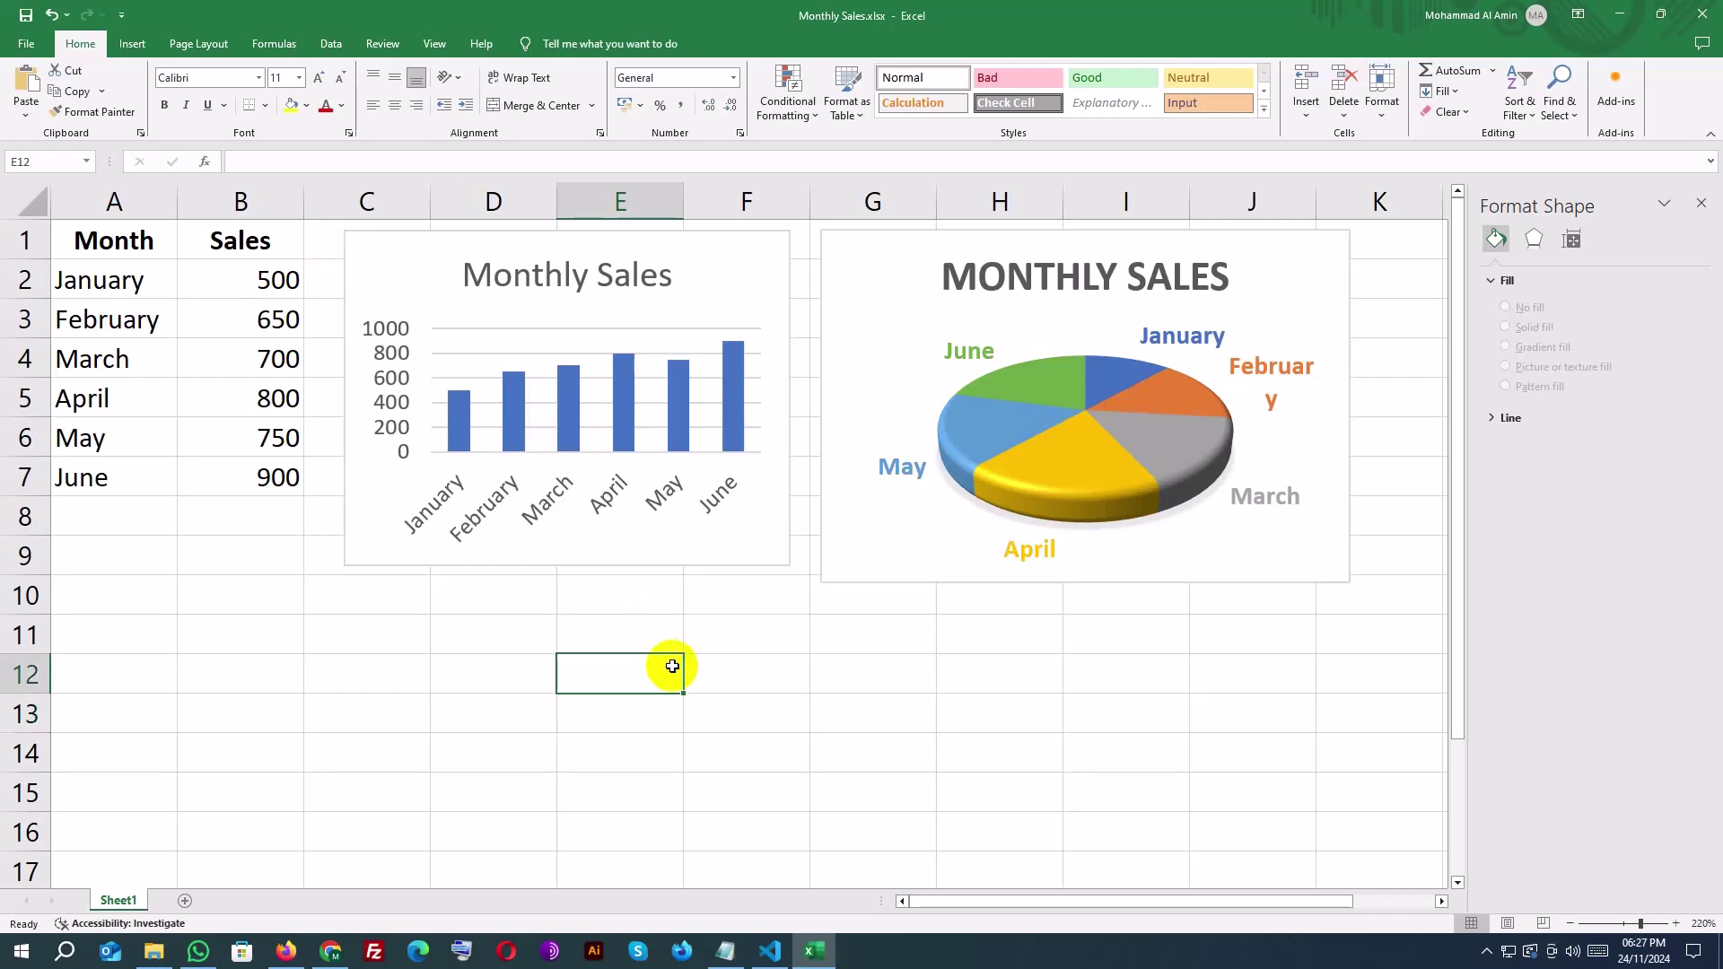
{"action": "left_click", "coordinate": [417, 256]}
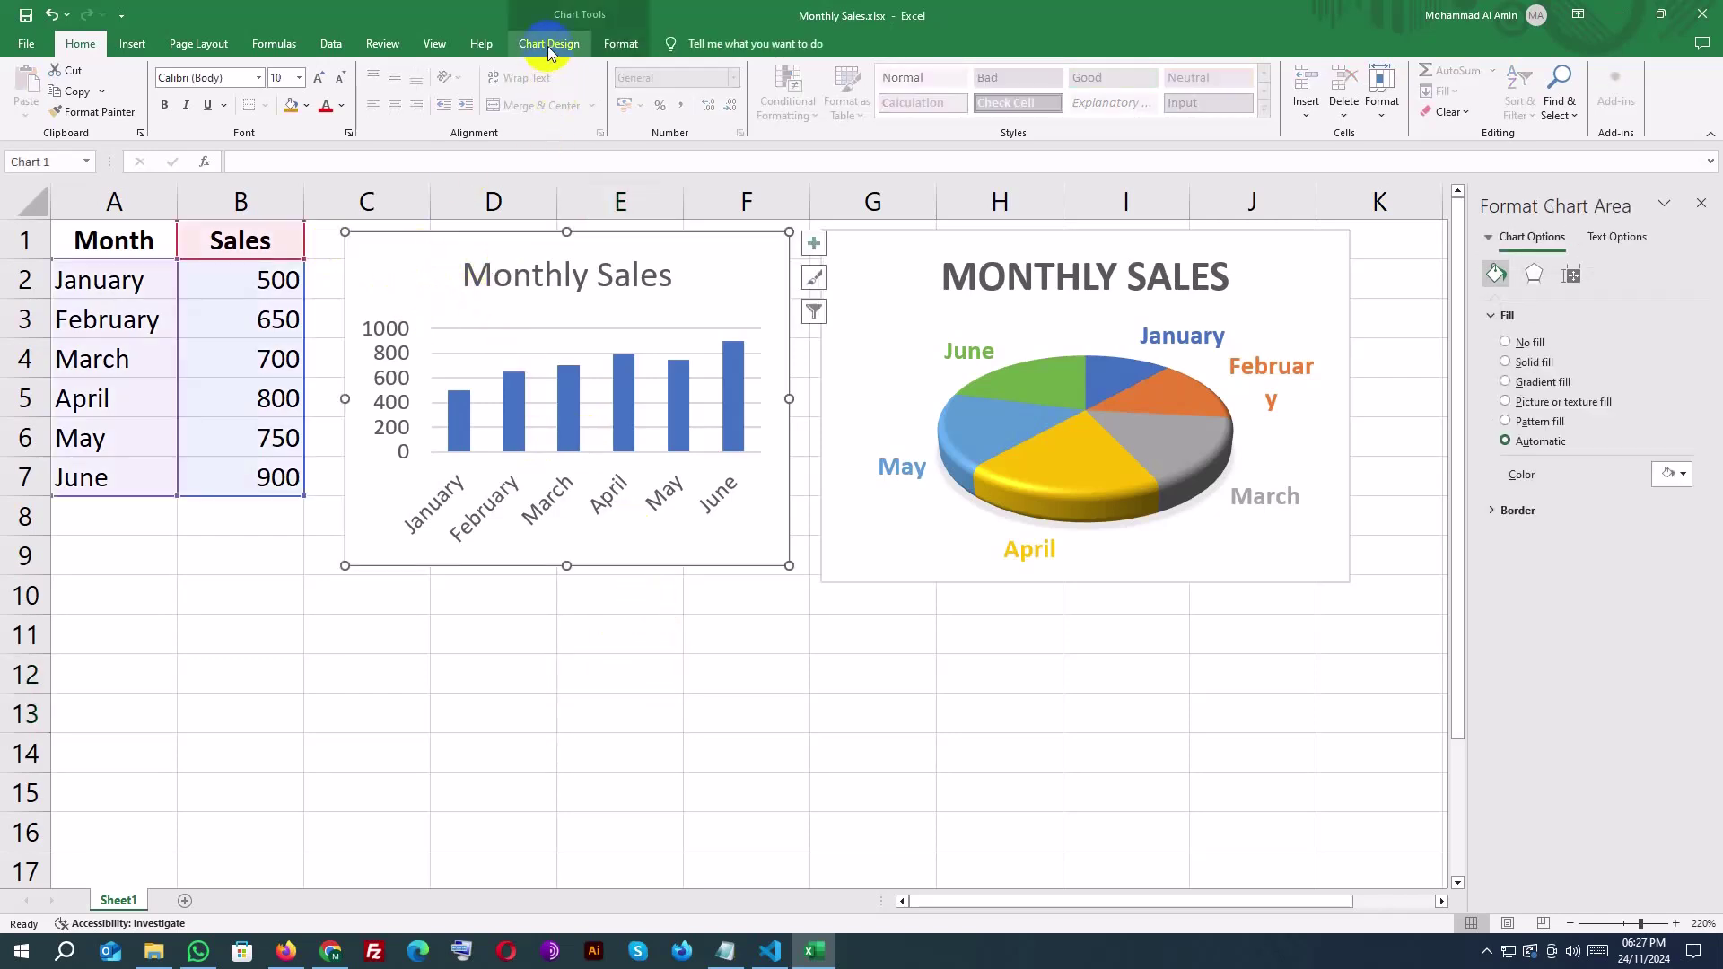